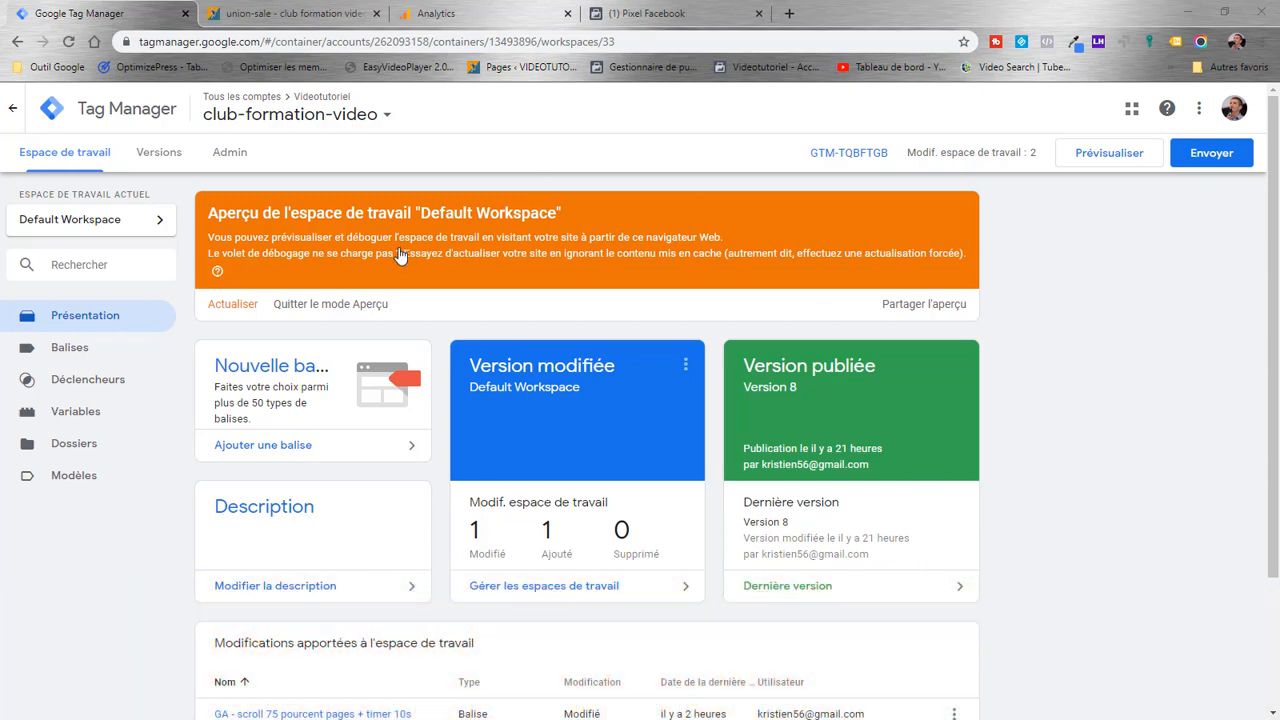
- Review the container's tags, and reload the union-sale page to check which tags fire without scrolling
left_click(63, 352)
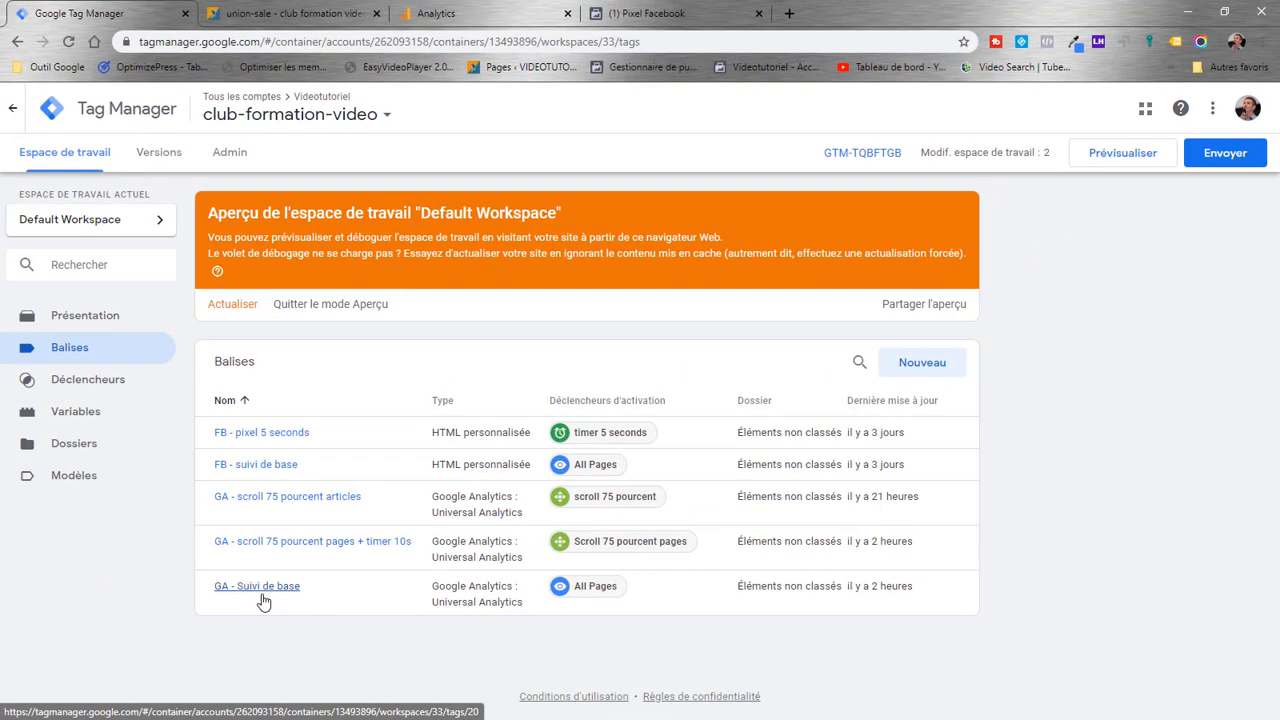
left_click(280, 12)
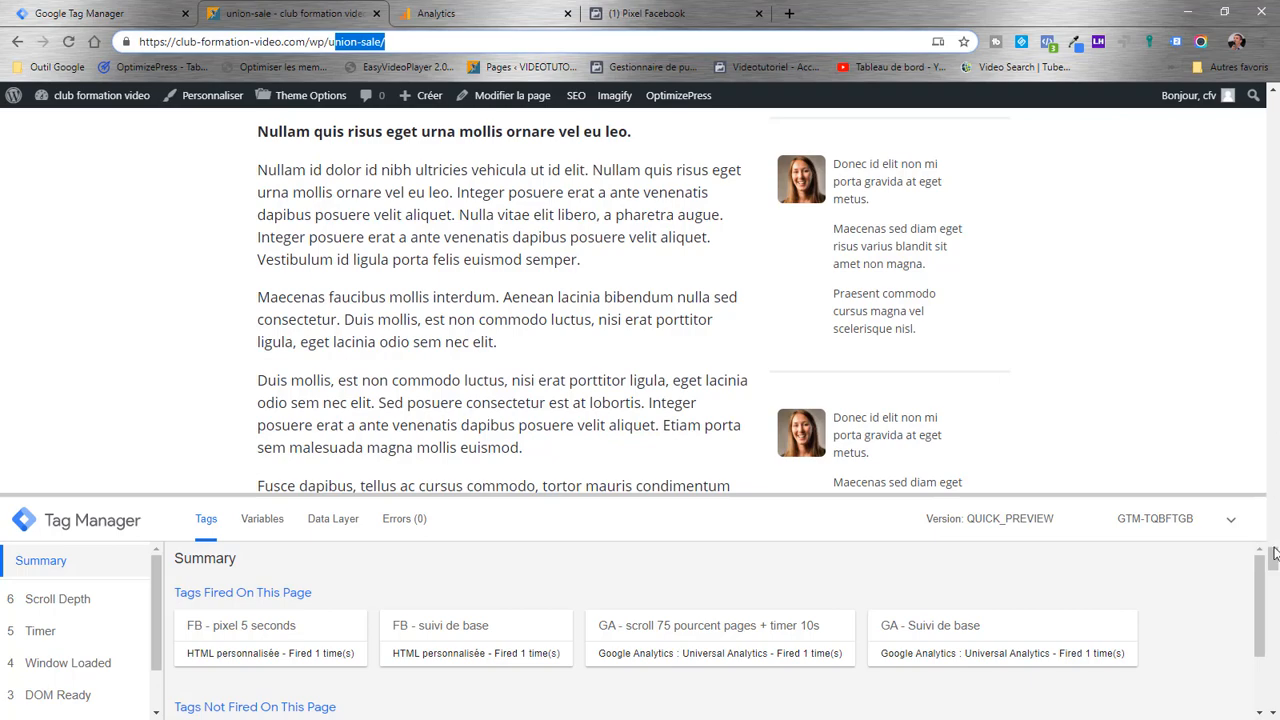
left_click_drag(1272, 190, 728, 611)
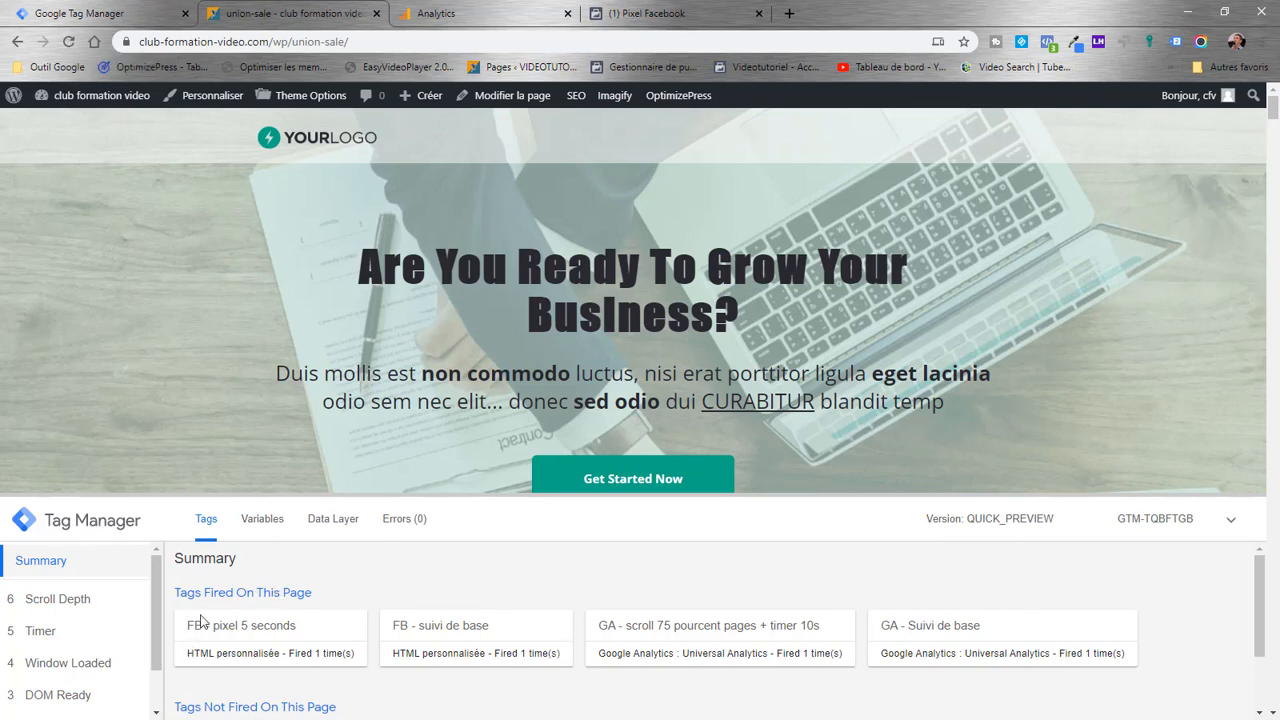
left_click(68, 41)
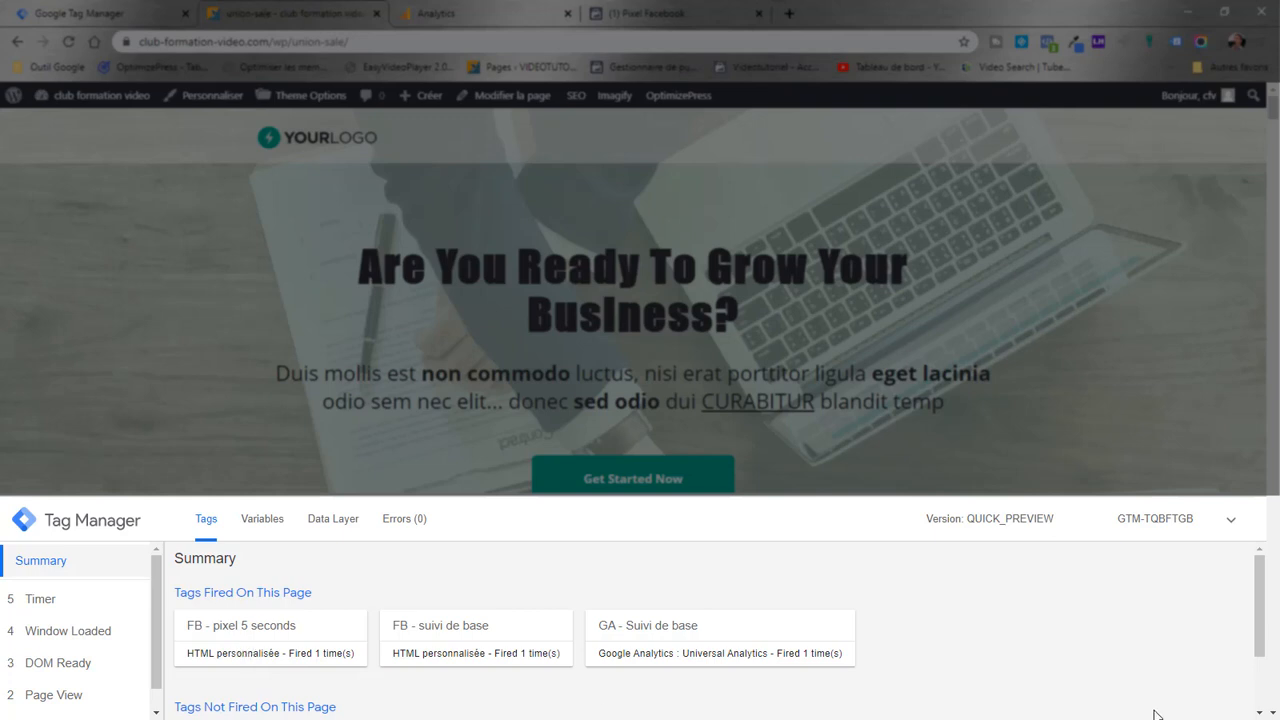
scroll(1123, 626, "down", 2)
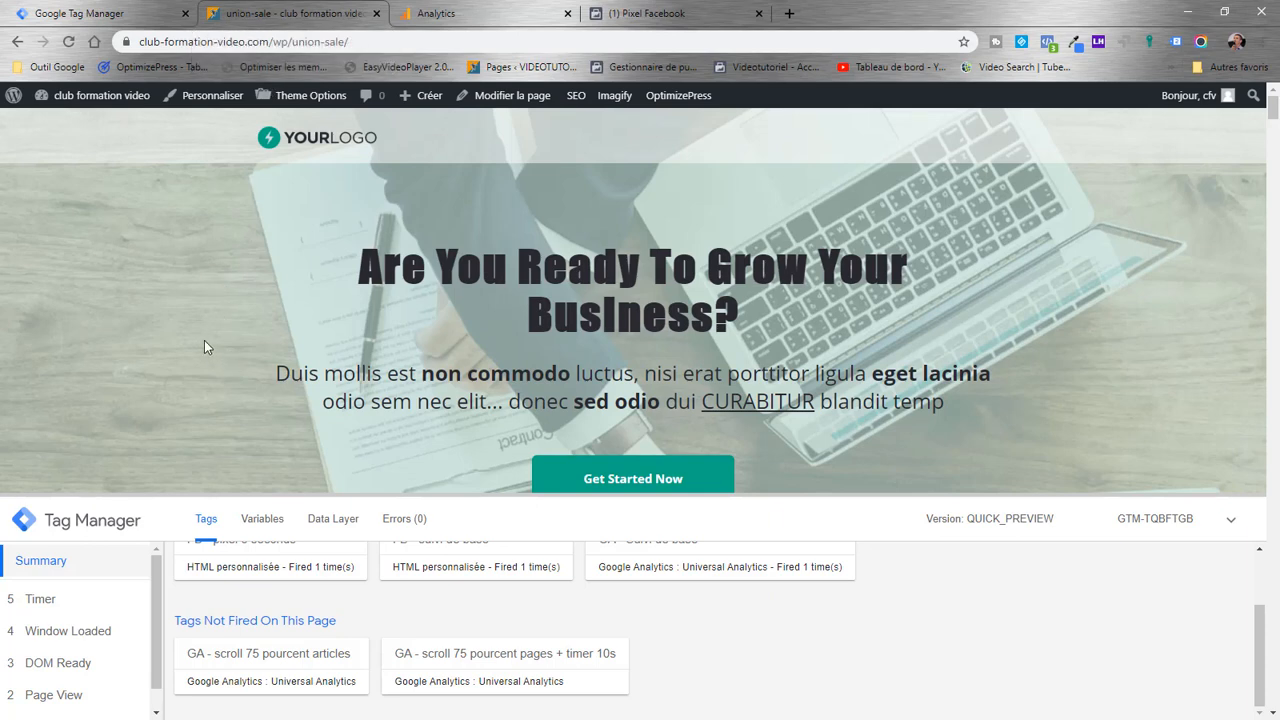
- Reload the union-sale page, go to its footer immediately, and check the fired and unfired tags in the preview summary
left_click(70, 41)
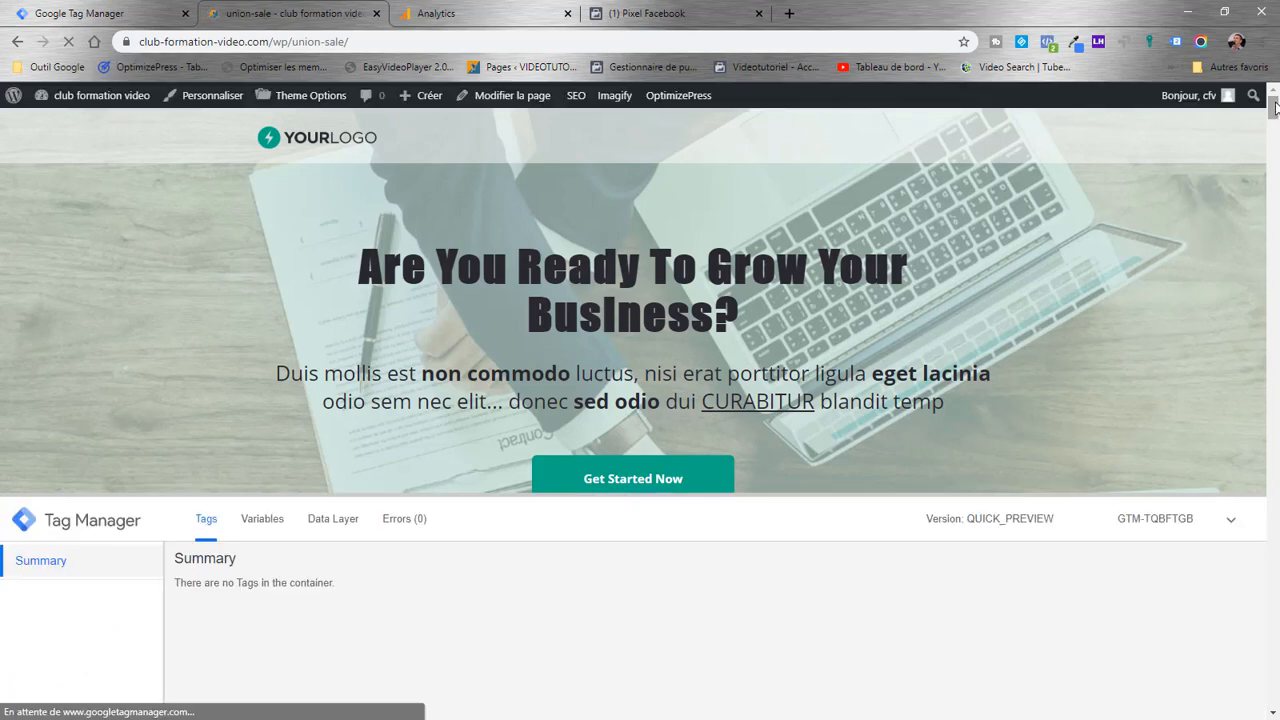
left_click_drag(1276, 108, 1277, 700)
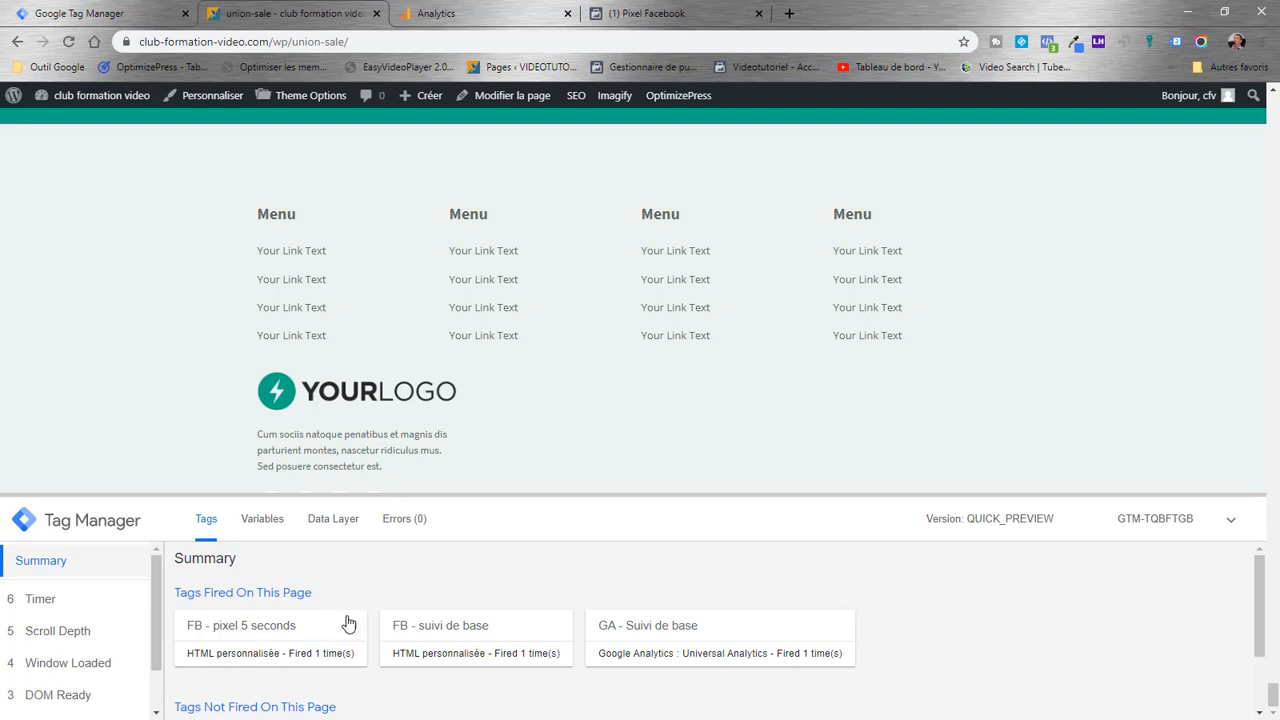
scroll(998, 626, "down", 1)
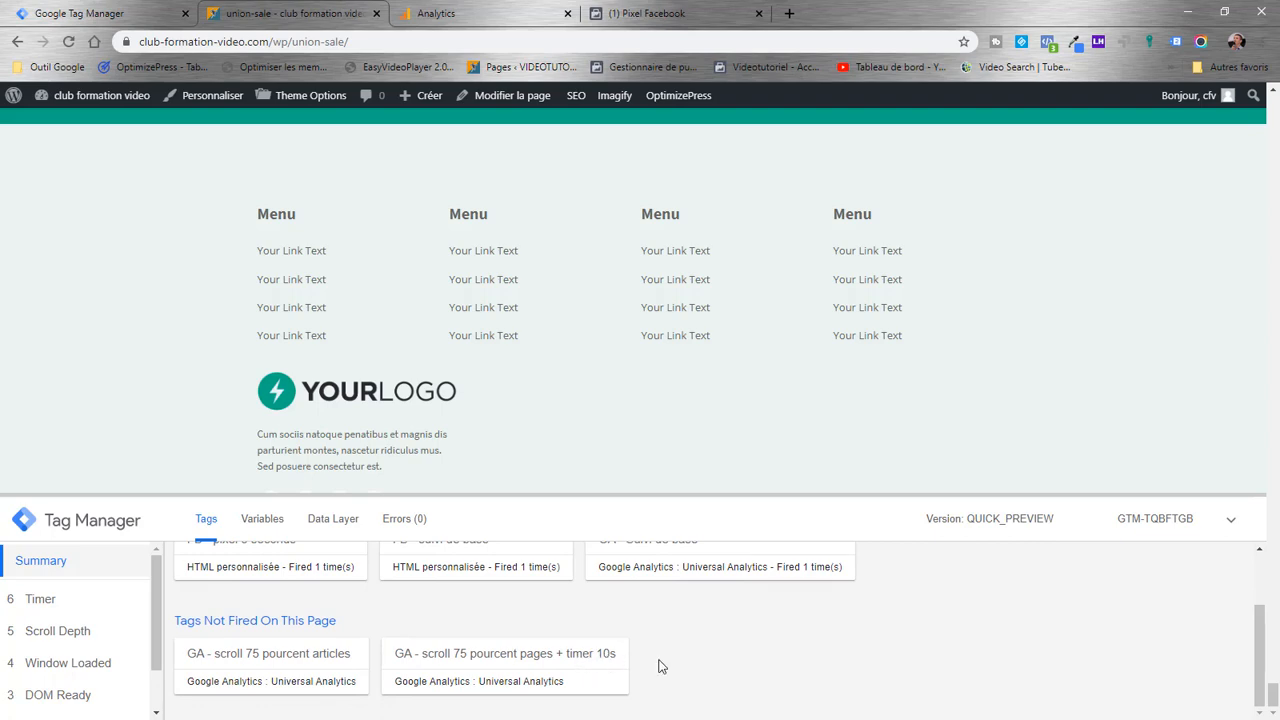
- Inspect the Timer event's variables in the preview, including "dlv - time since pageload ein sec"
left_click(264, 520)
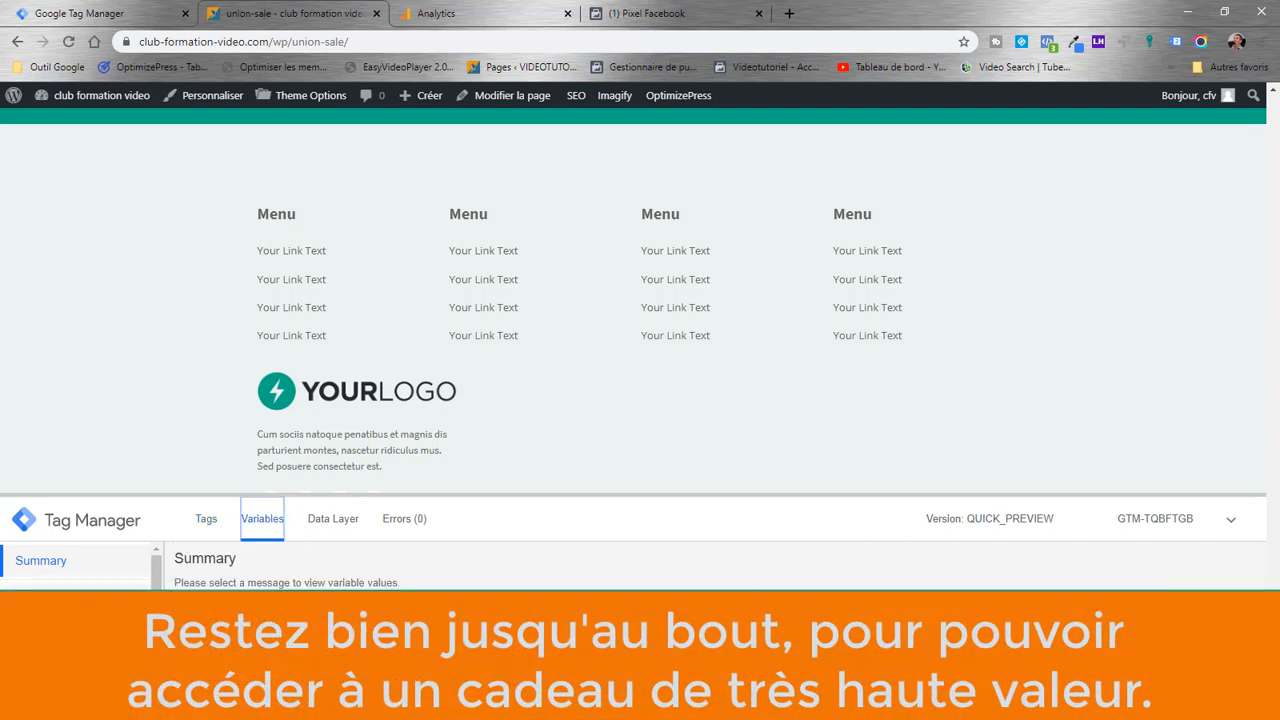
left_click(40, 600)
scroll(534, 565, "down", 5)
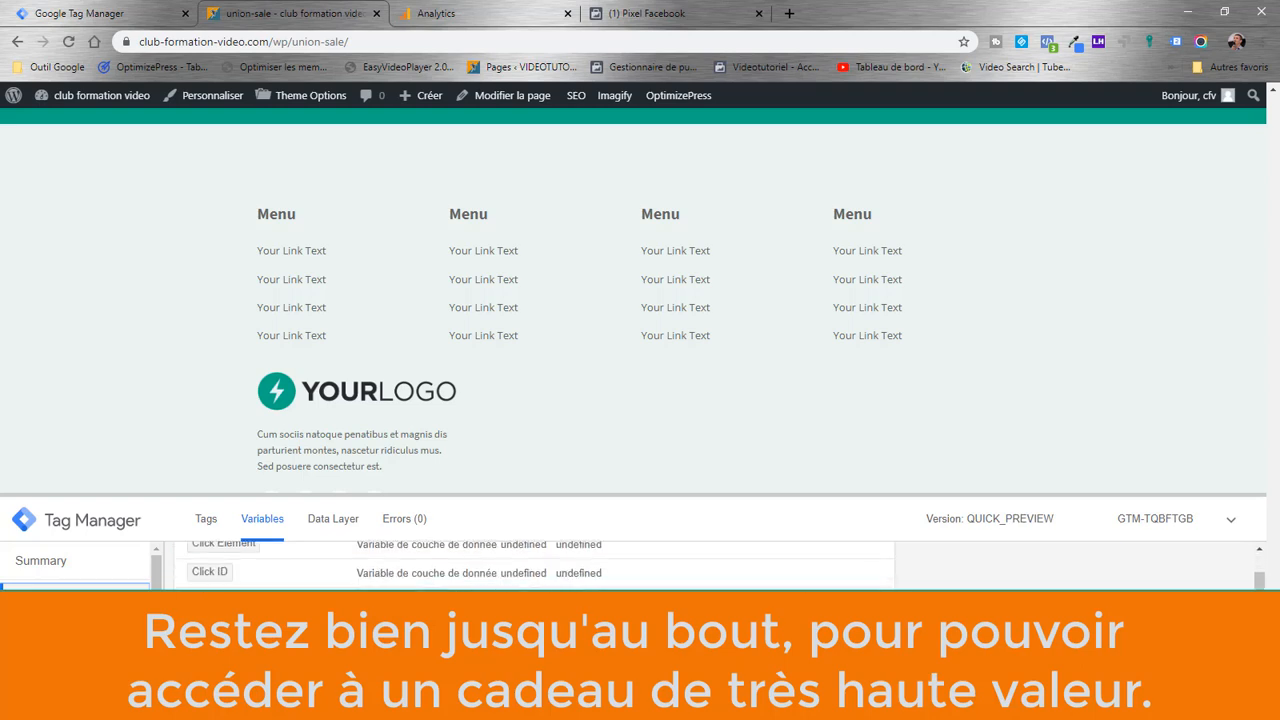
scroll(560, 570, "down", 3)
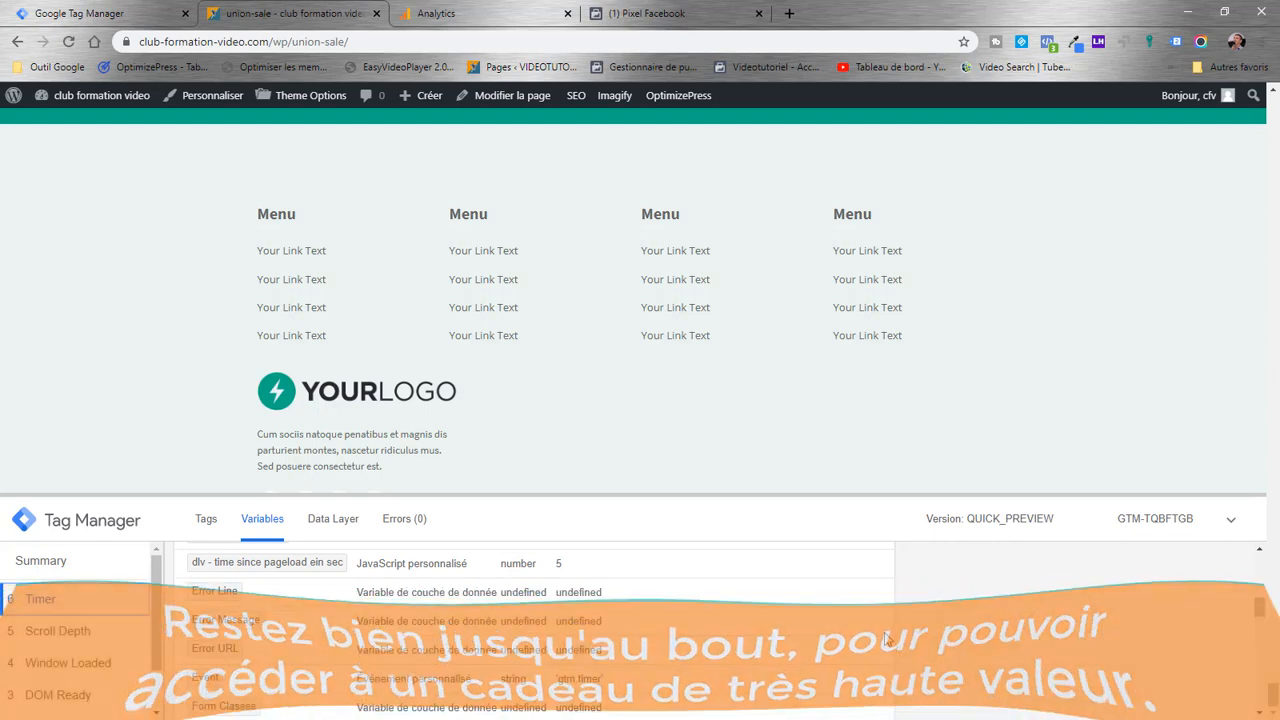
scroll(884, 635, "up", 8)
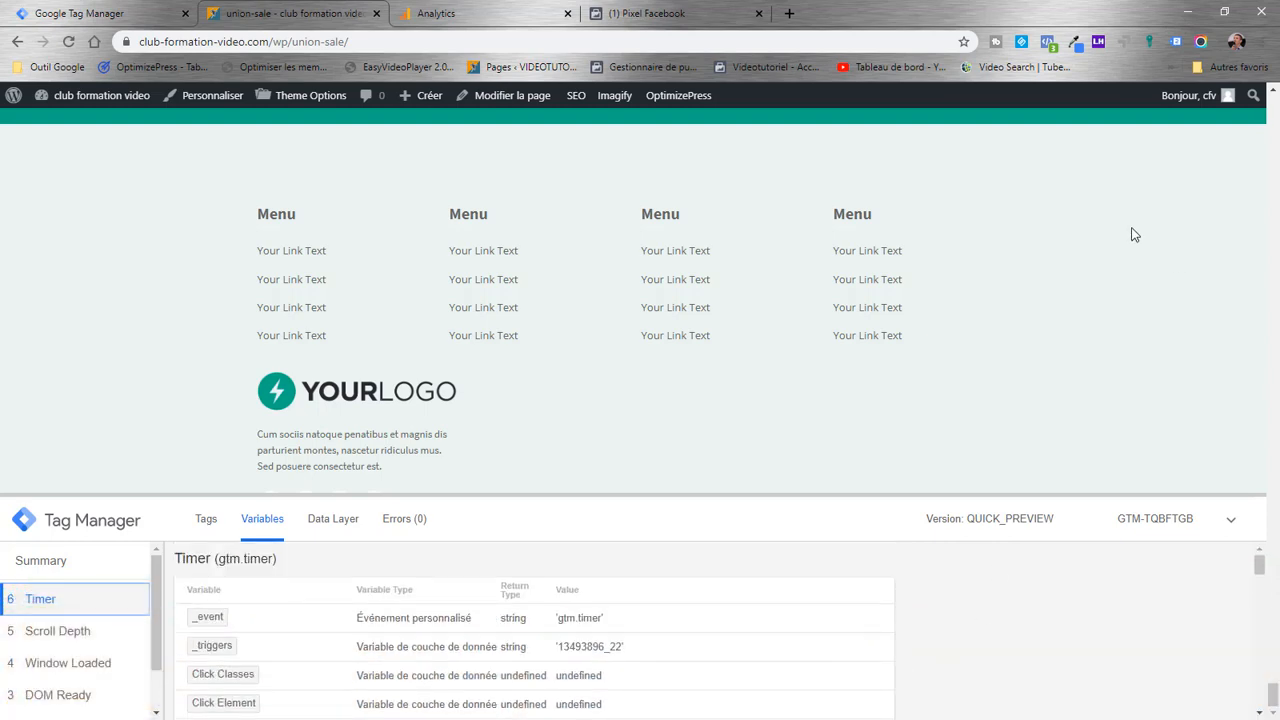
- Reload the union-sale page from its top and scroll deep into it to test the "GA - scroll 75 pourcent pages + timer 10s" tag
left_click_drag(1273, 703, 1233, 80)
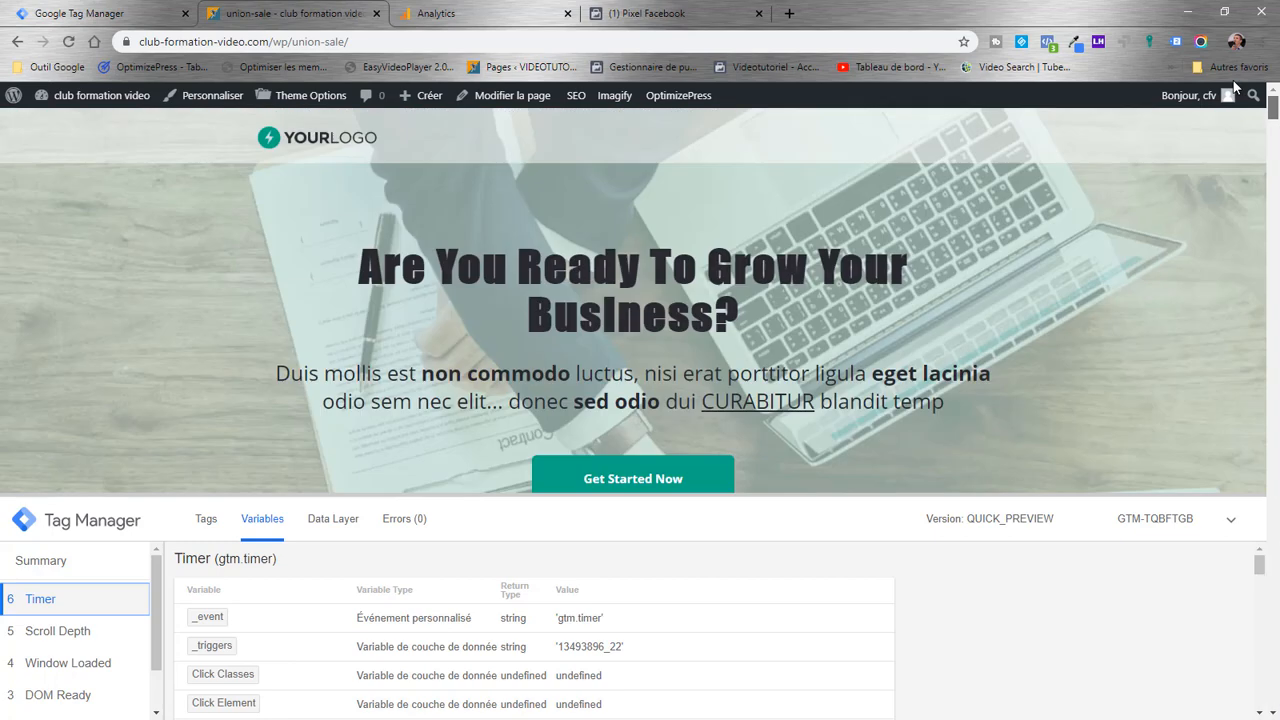
left_click(68, 40)
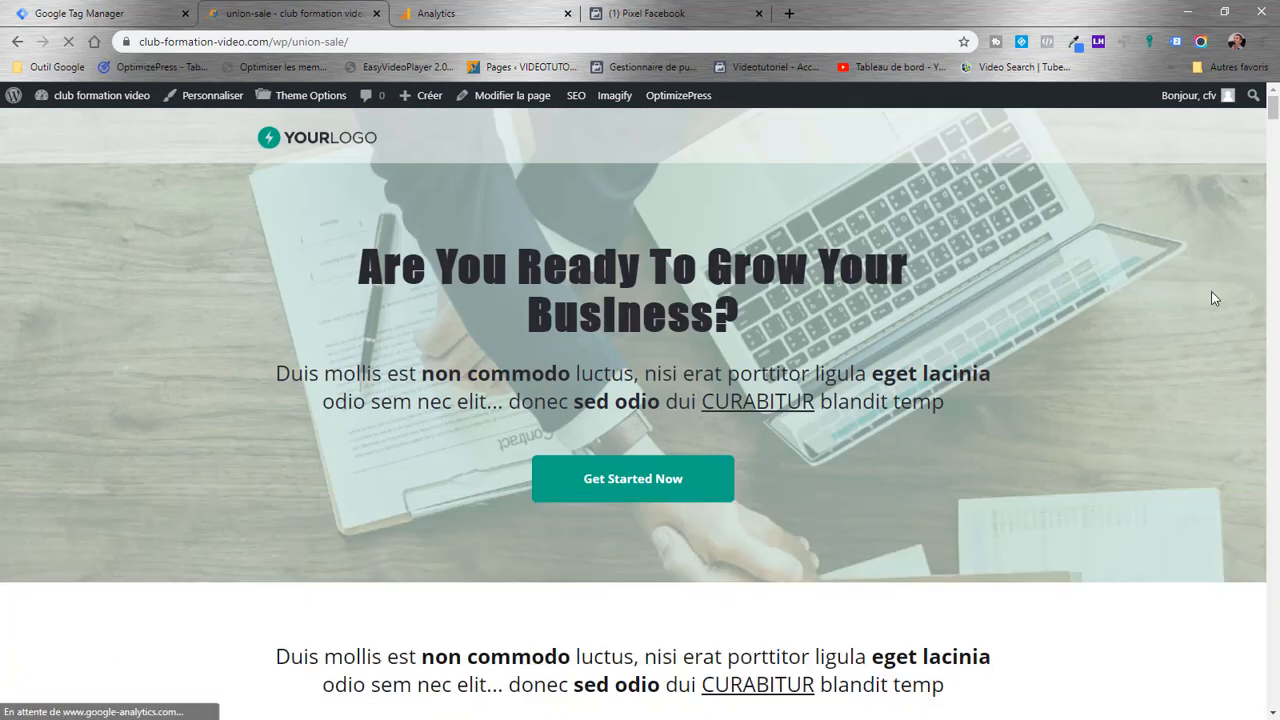
left_click_drag(1273, 108, 1274, 578)
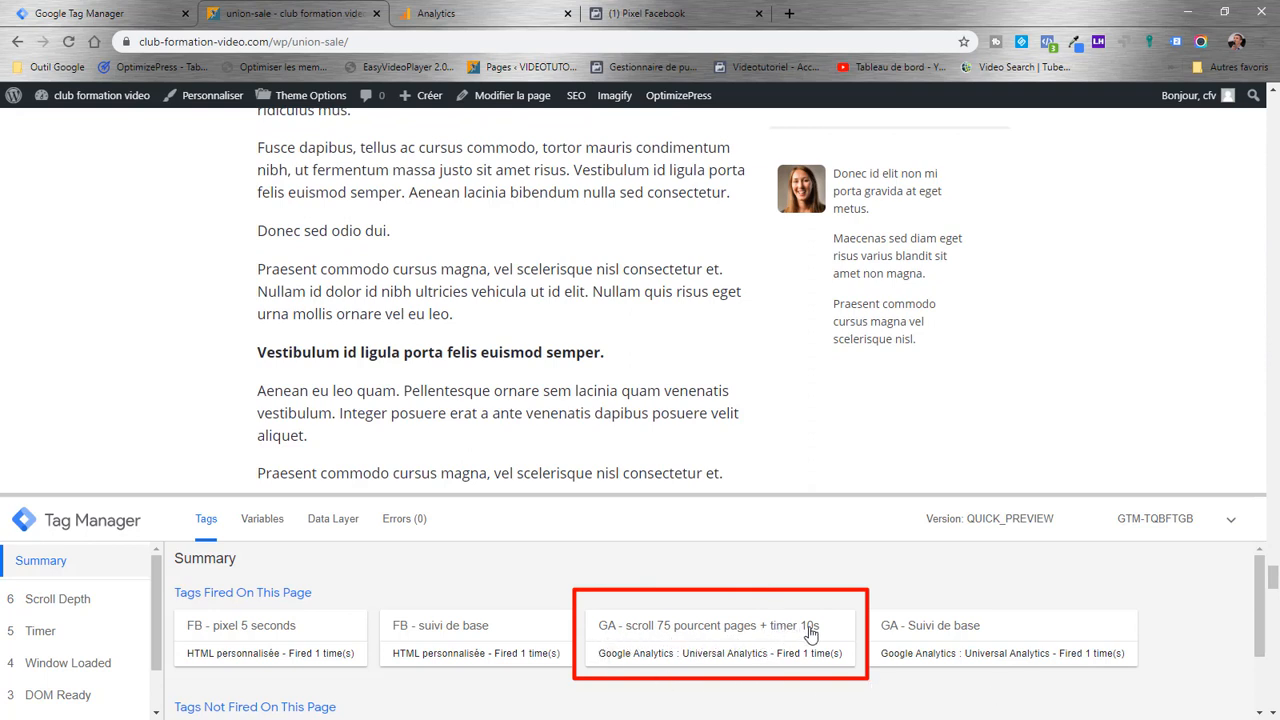
- Check the value of "dlv - time since pageload ein sec" among the Scroll Depth event's variables
left_click(263, 522)
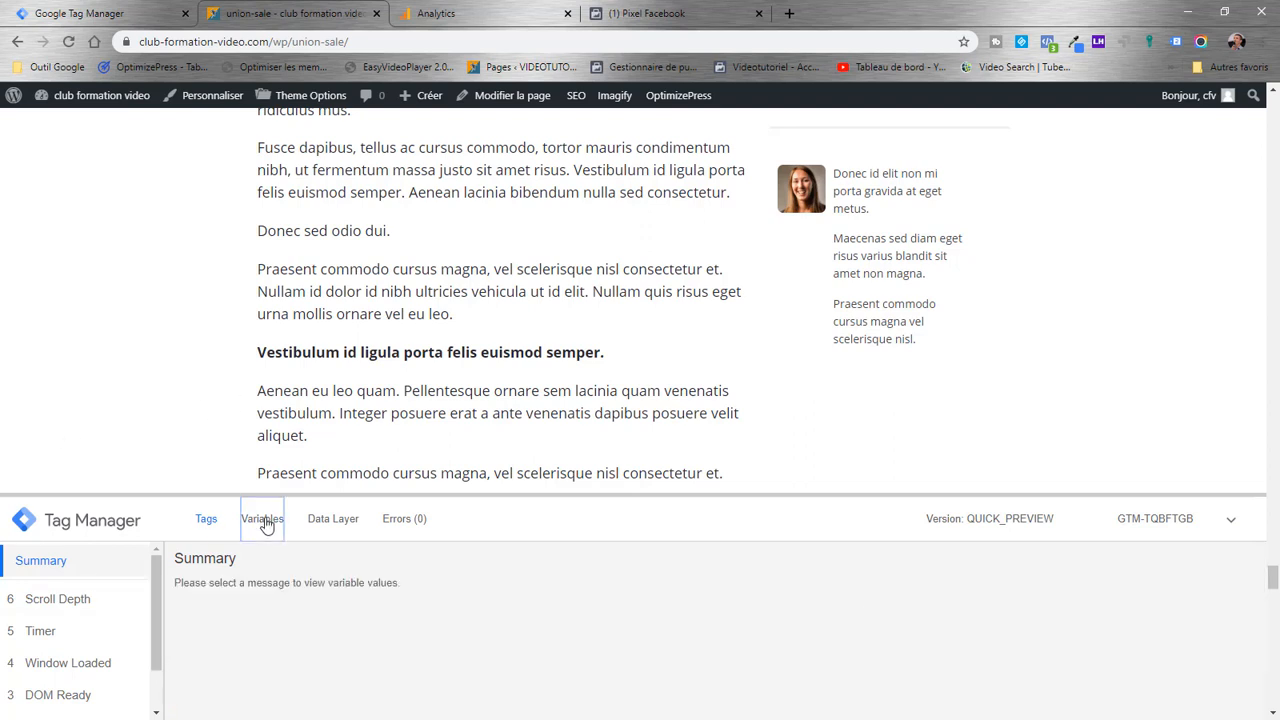
left_click(60, 600)
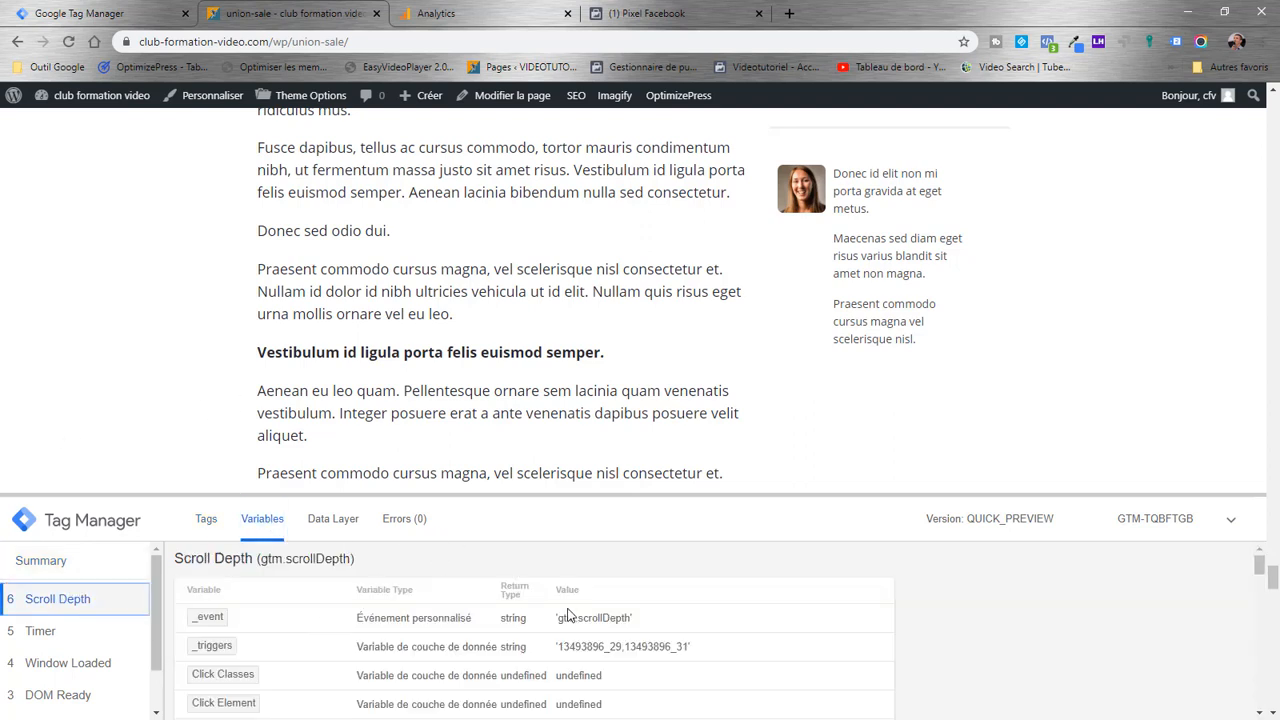
scroll(1230, 568, "down", 3)
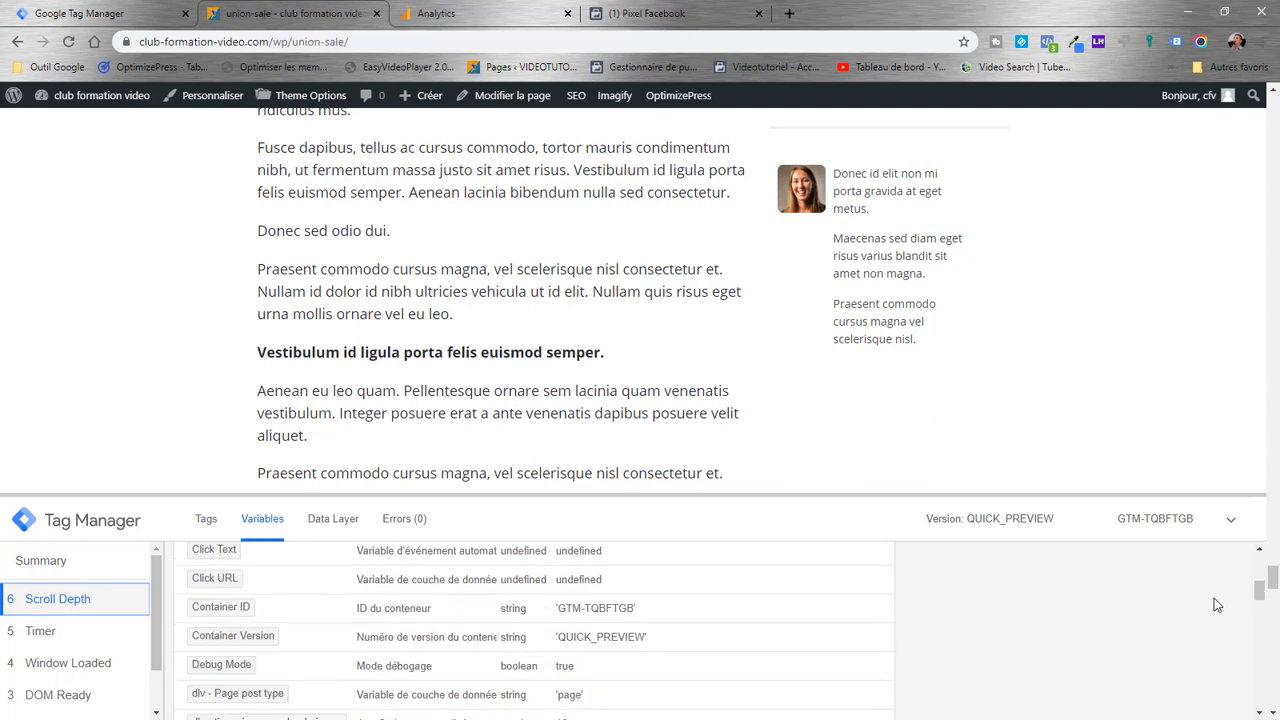
scroll(1185, 605, "down", 1)
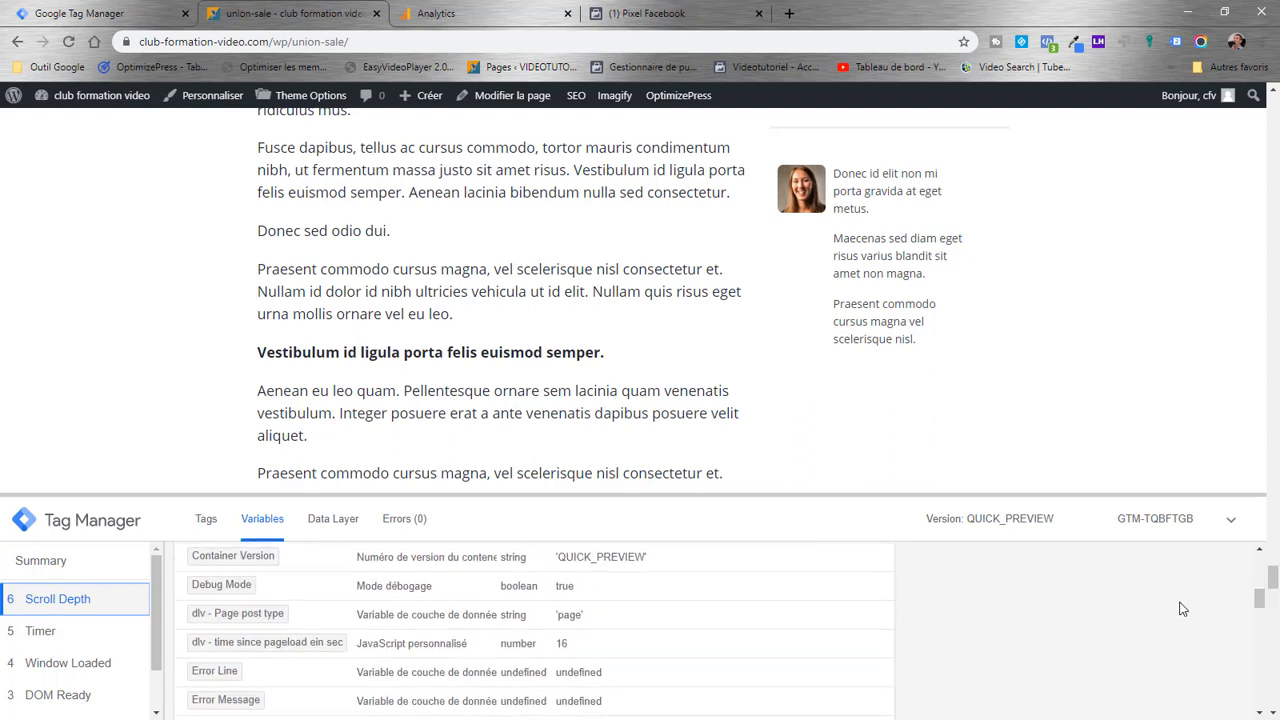
double_click(561, 644)
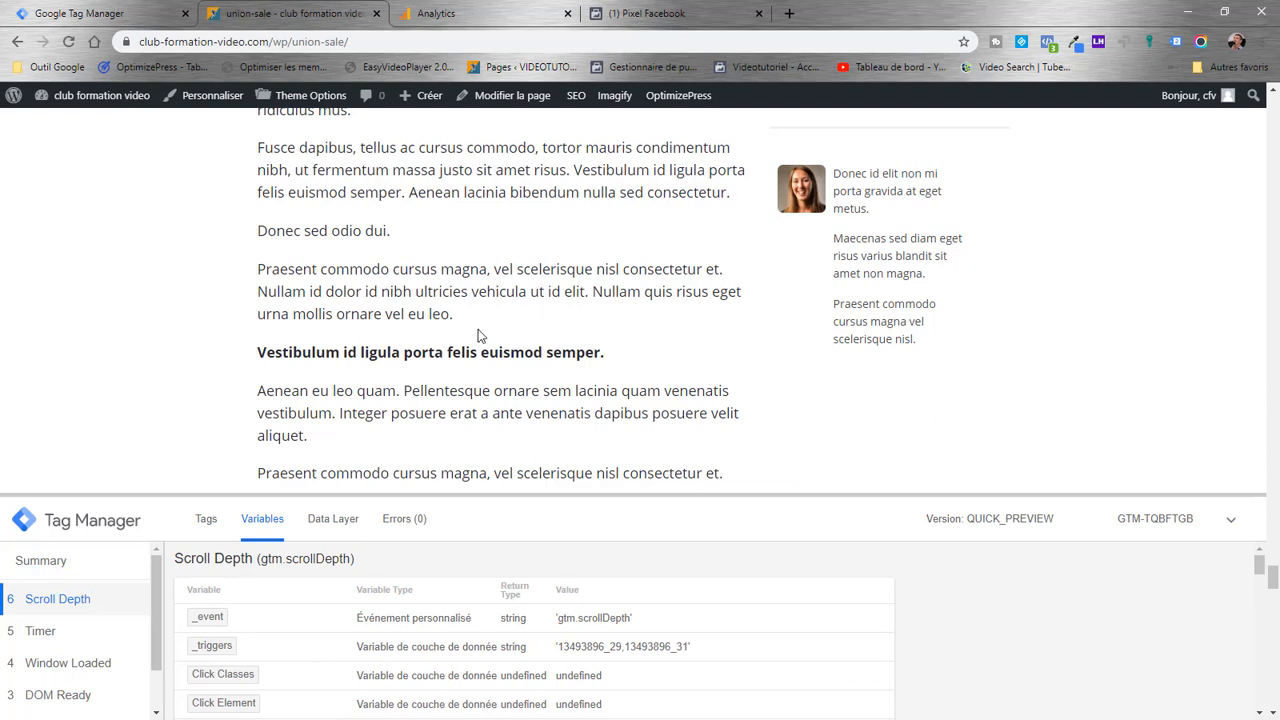
- Switch to Facebook Events Manager and clear all recorded activity from the pixel's test events session
left_click(645, 14)
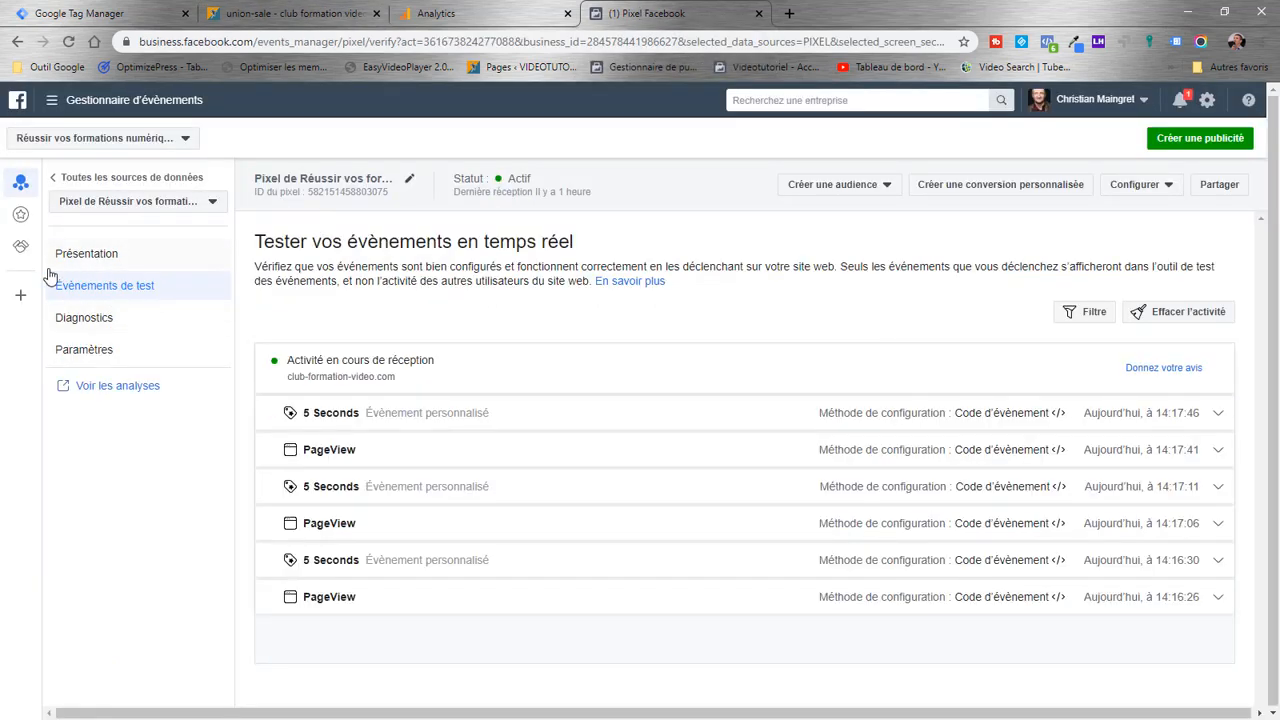
left_click(1188, 311)
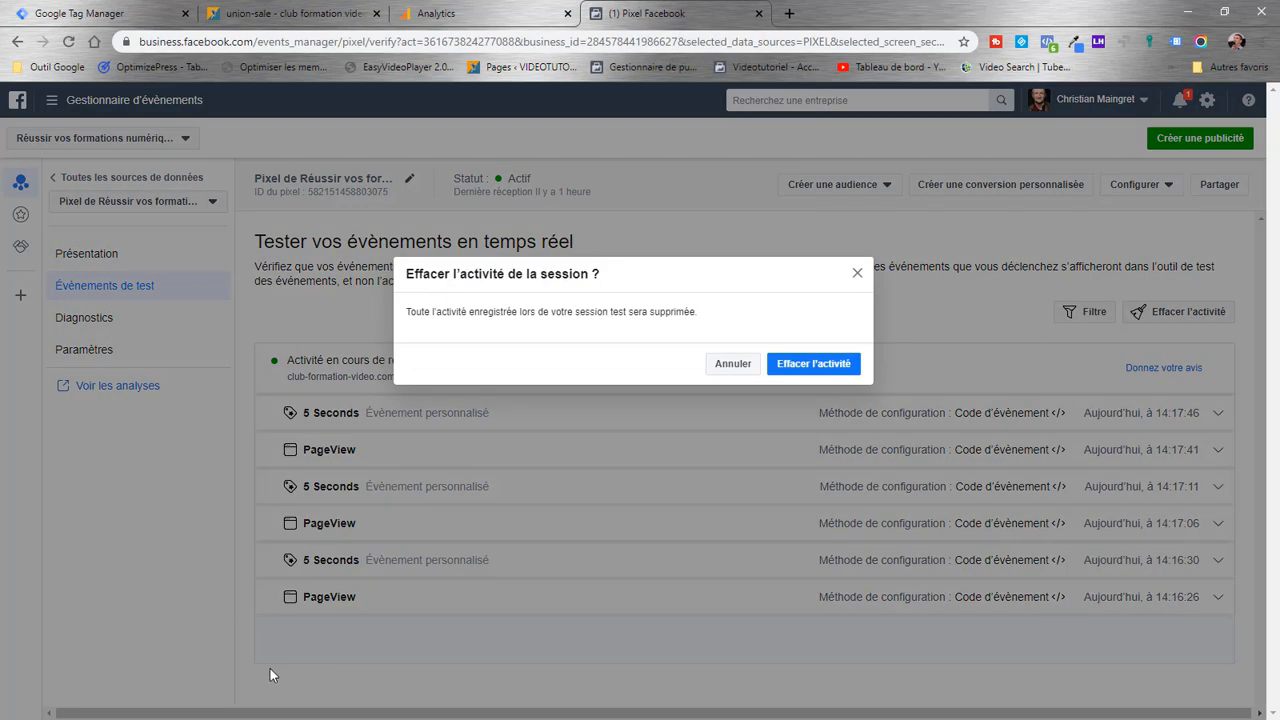
left_click(814, 364)
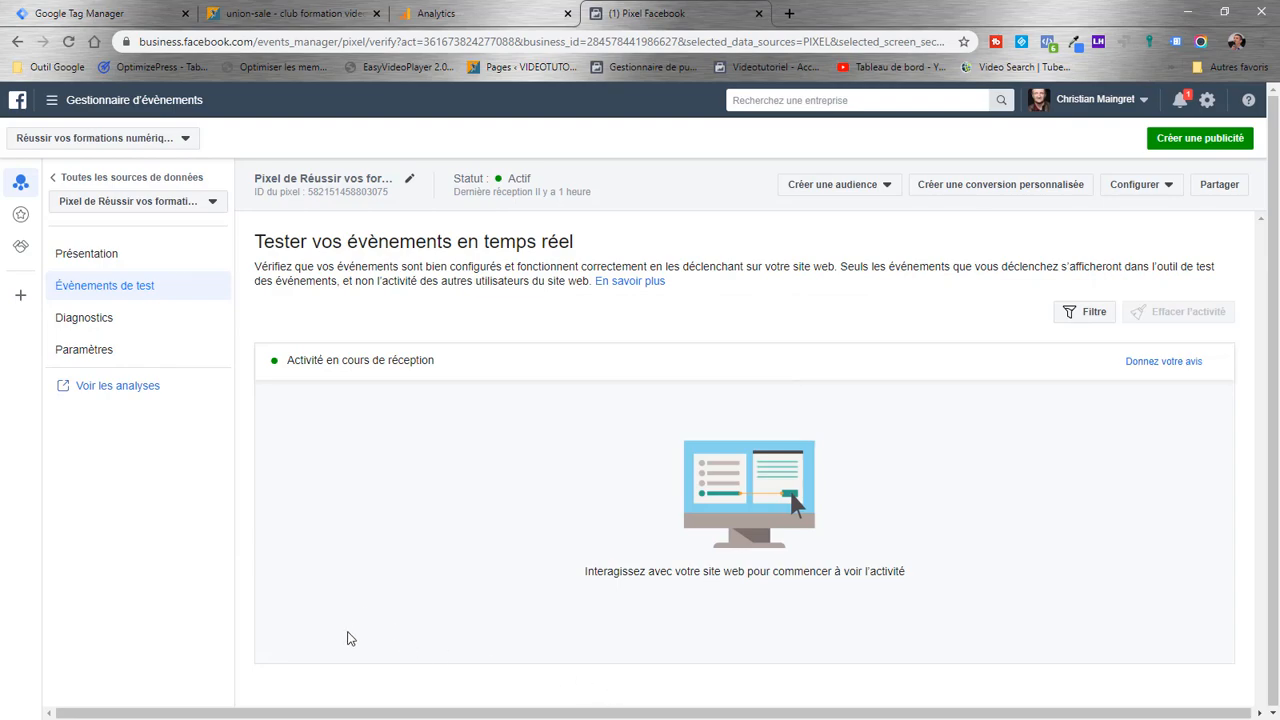
- Reload the union-sale page from its top and check the pixel events it sends to Facebook's test events
left_click(268, 16)
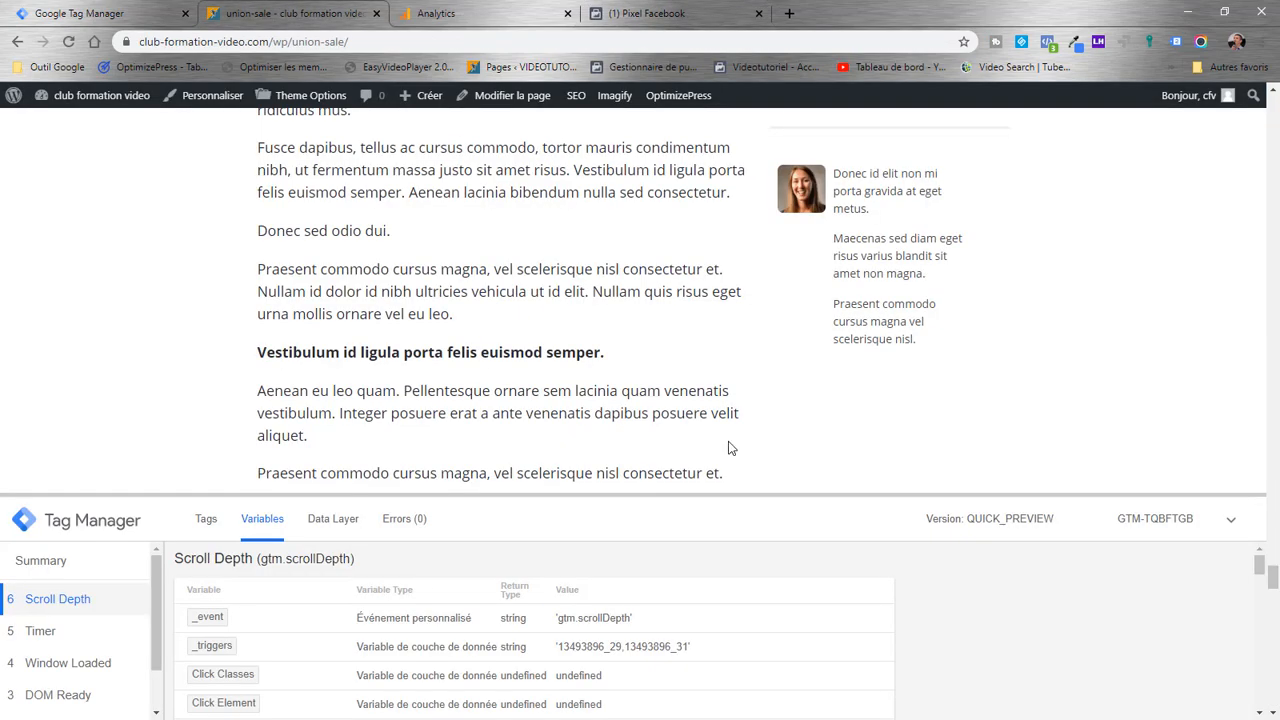
left_click_drag(1273, 578, 1270, 100)
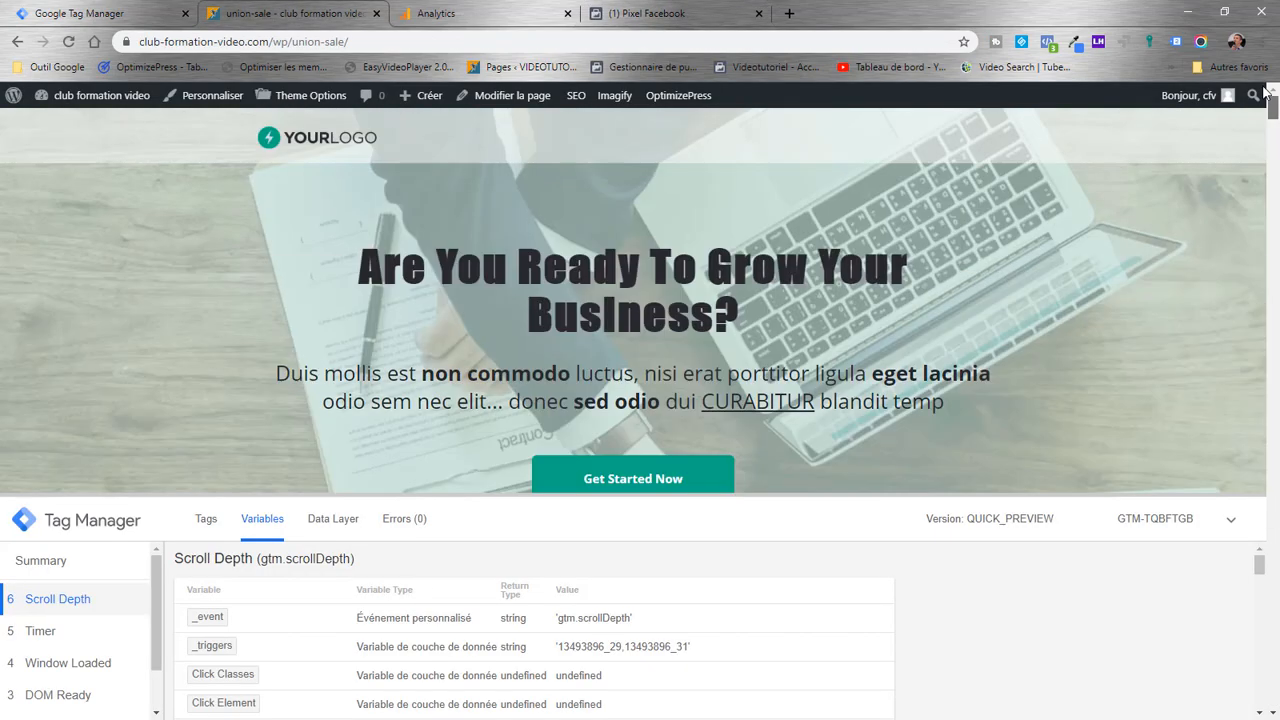
left_click(68, 45)
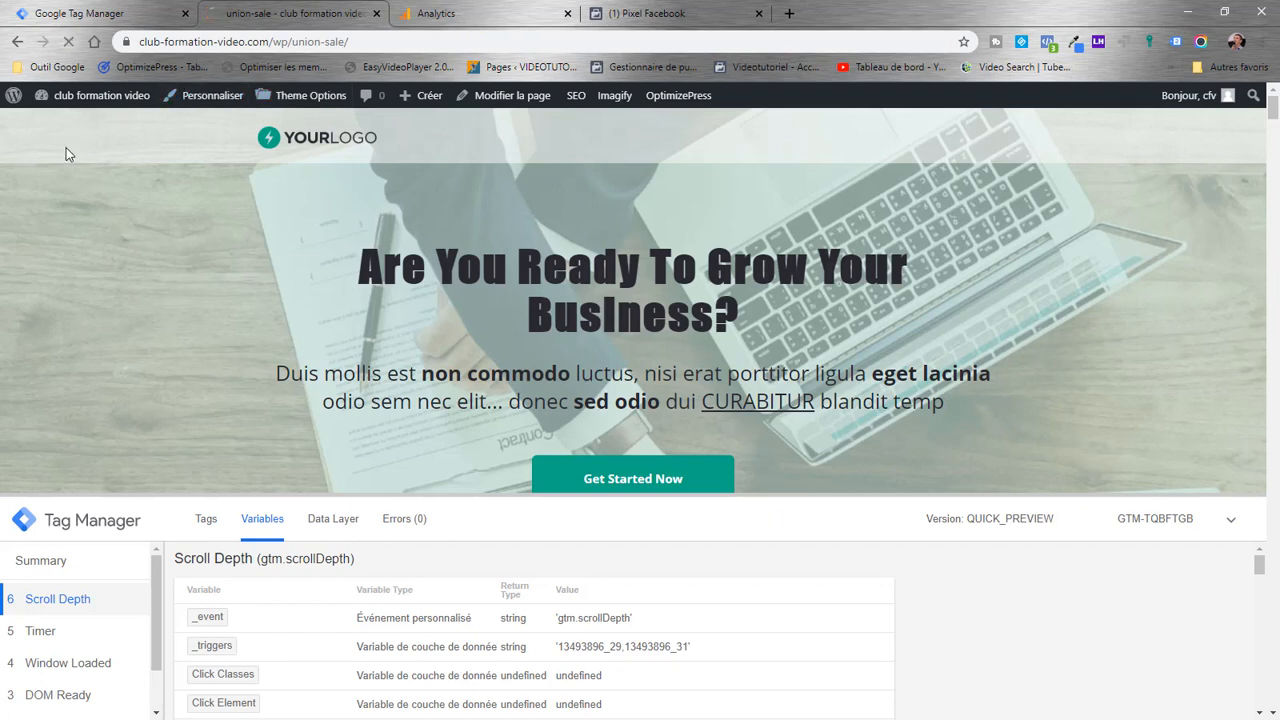
left_click(745, 14)
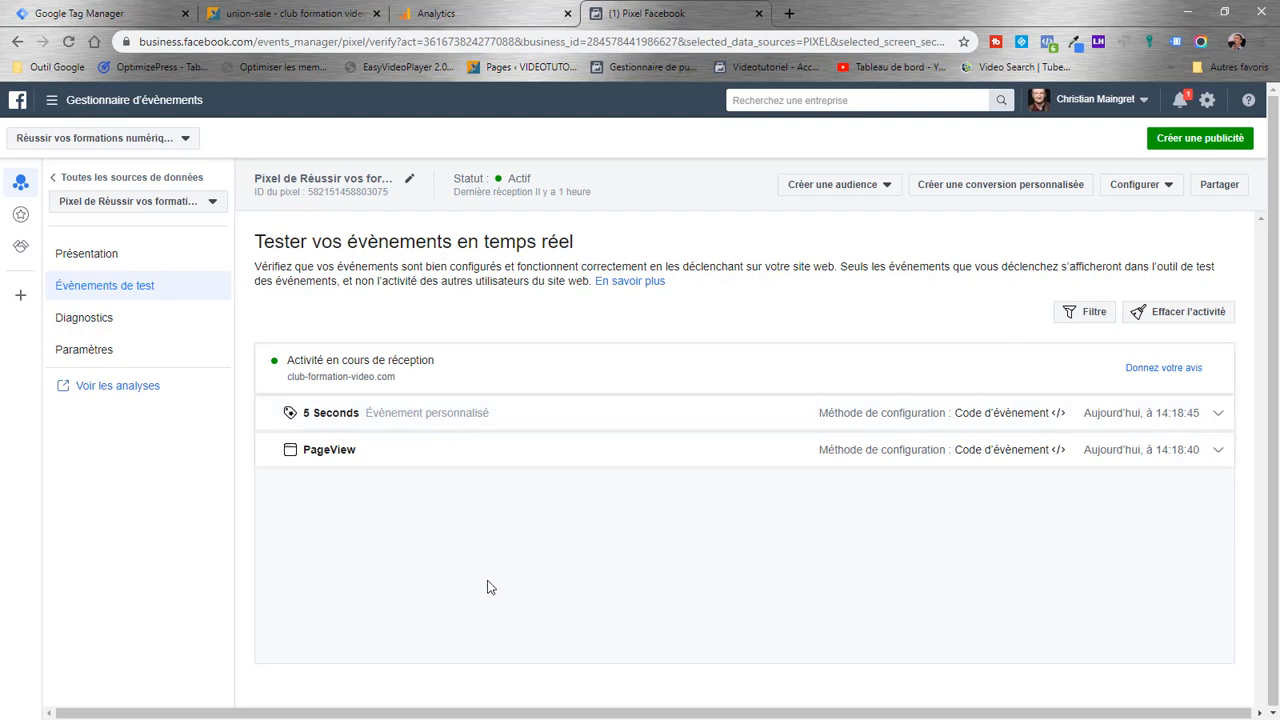
- Try a website custom audience based on the 5 Seconds event over the last 30 days, and discard it without creating it
left_click(887, 186)
left_click(812, 208)
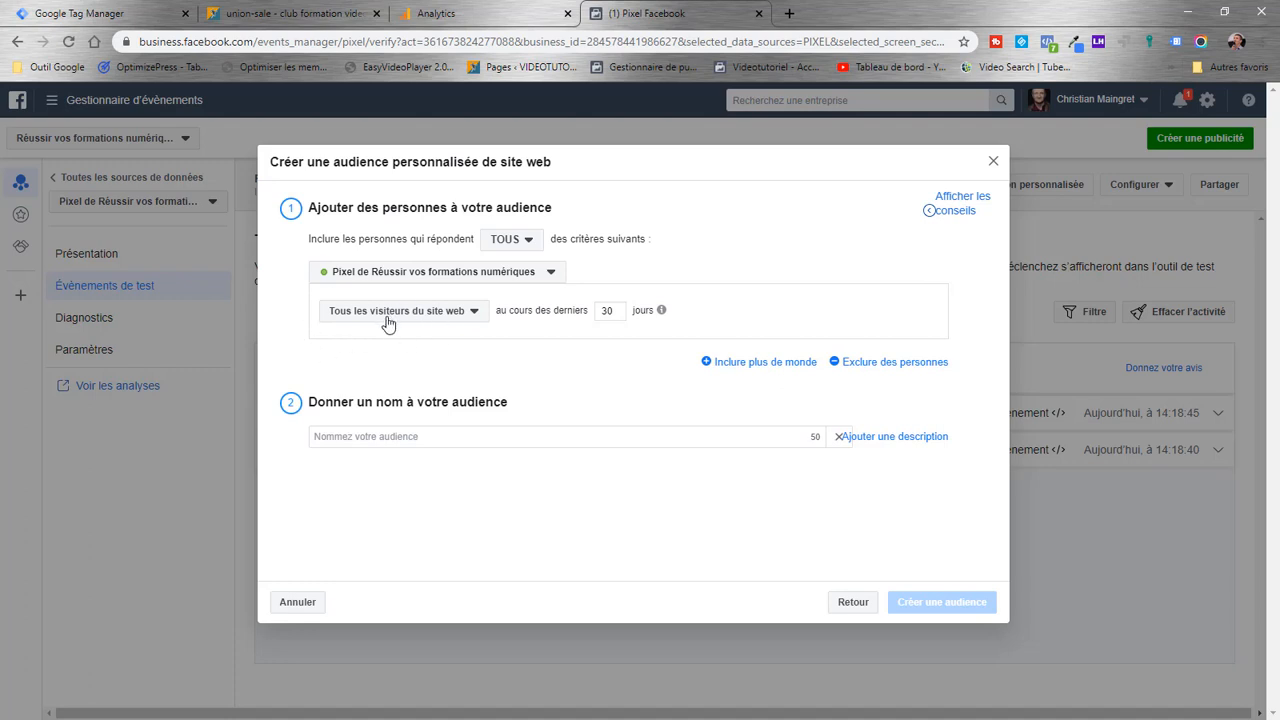
left_click(472, 313)
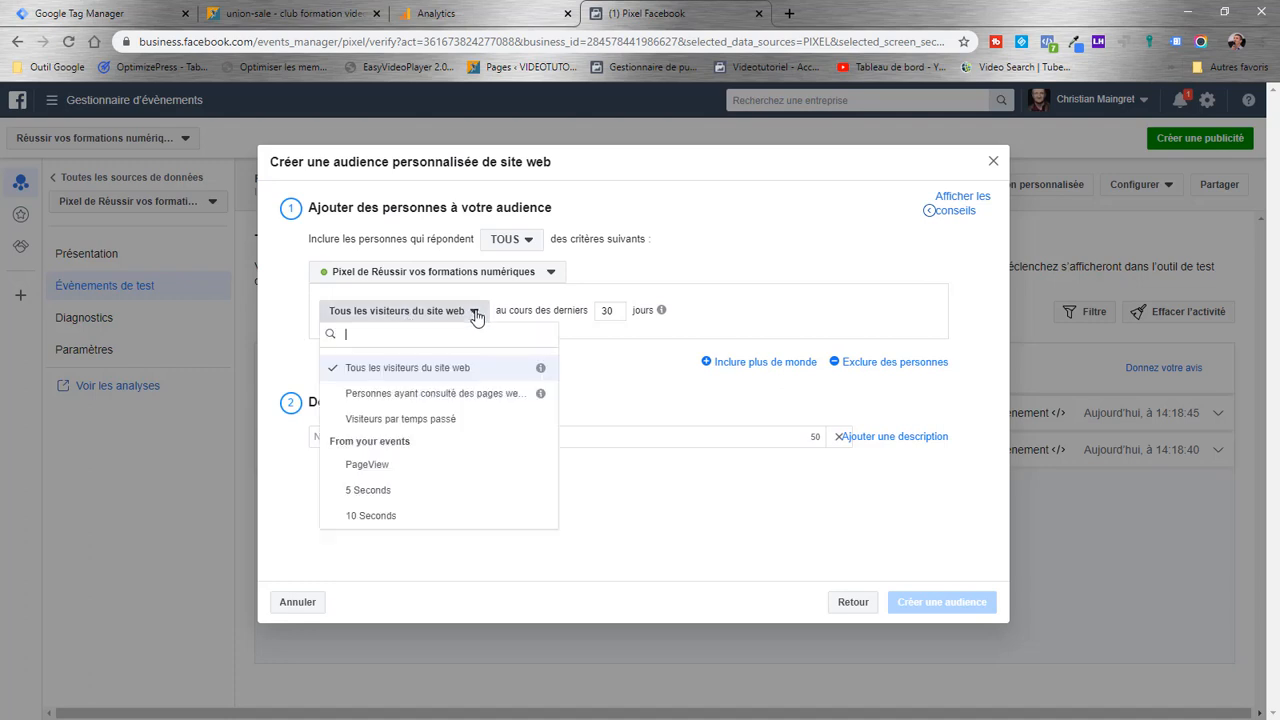
left_click(370, 490)
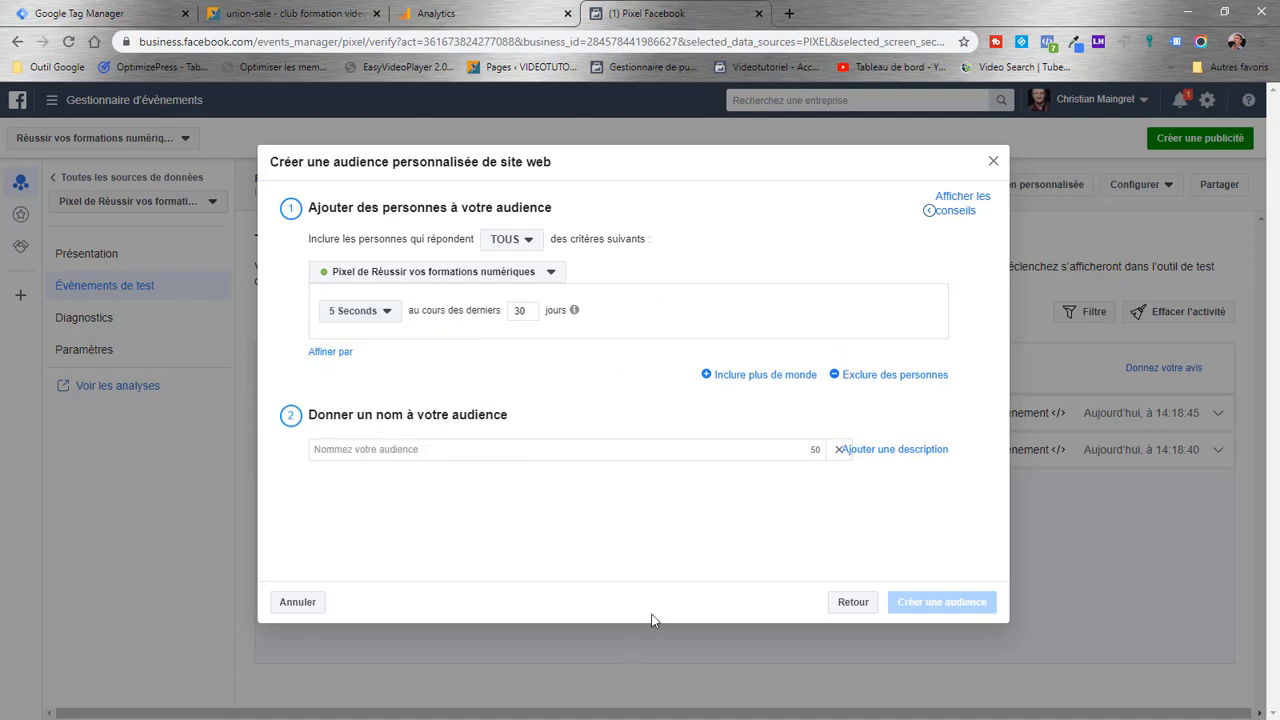
double_click(519, 310)
left_click(995, 161)
- Close the Facebook pixel page and examine the real-time overview and real-time events reports in Google Analytics
left_click(758, 13)
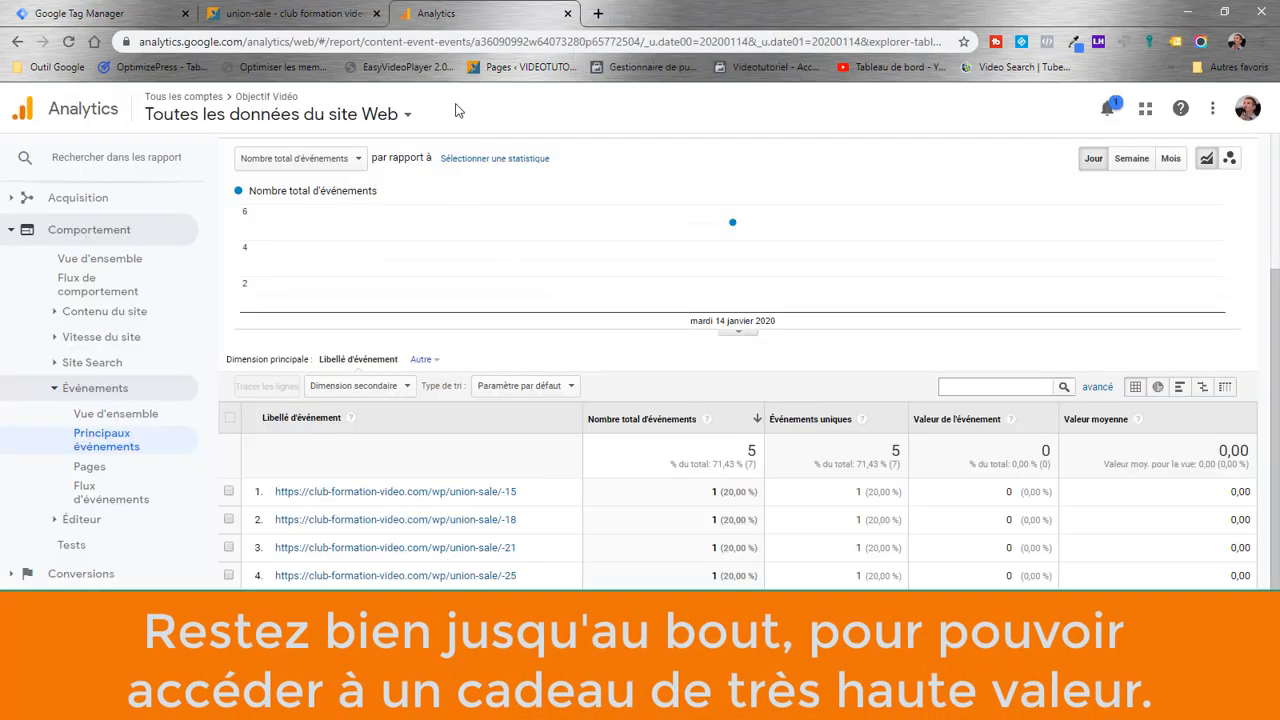
scroll(98, 327, "up", 3)
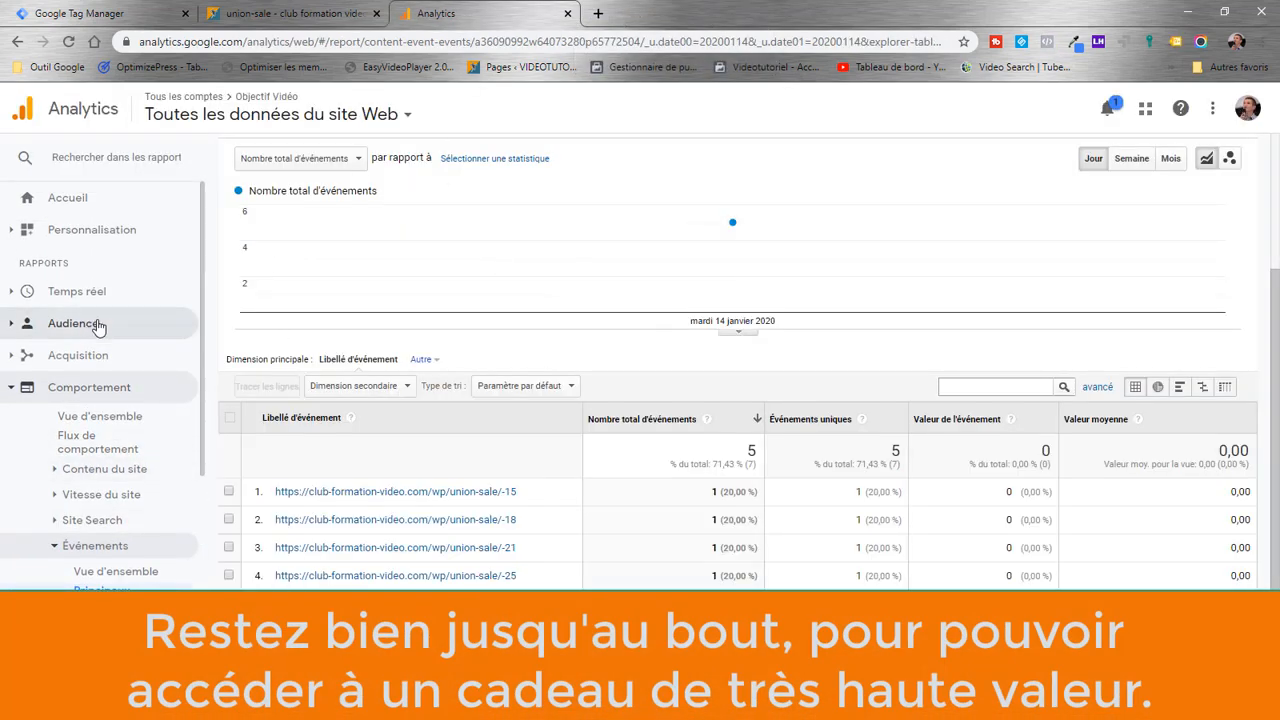
left_click(82, 291)
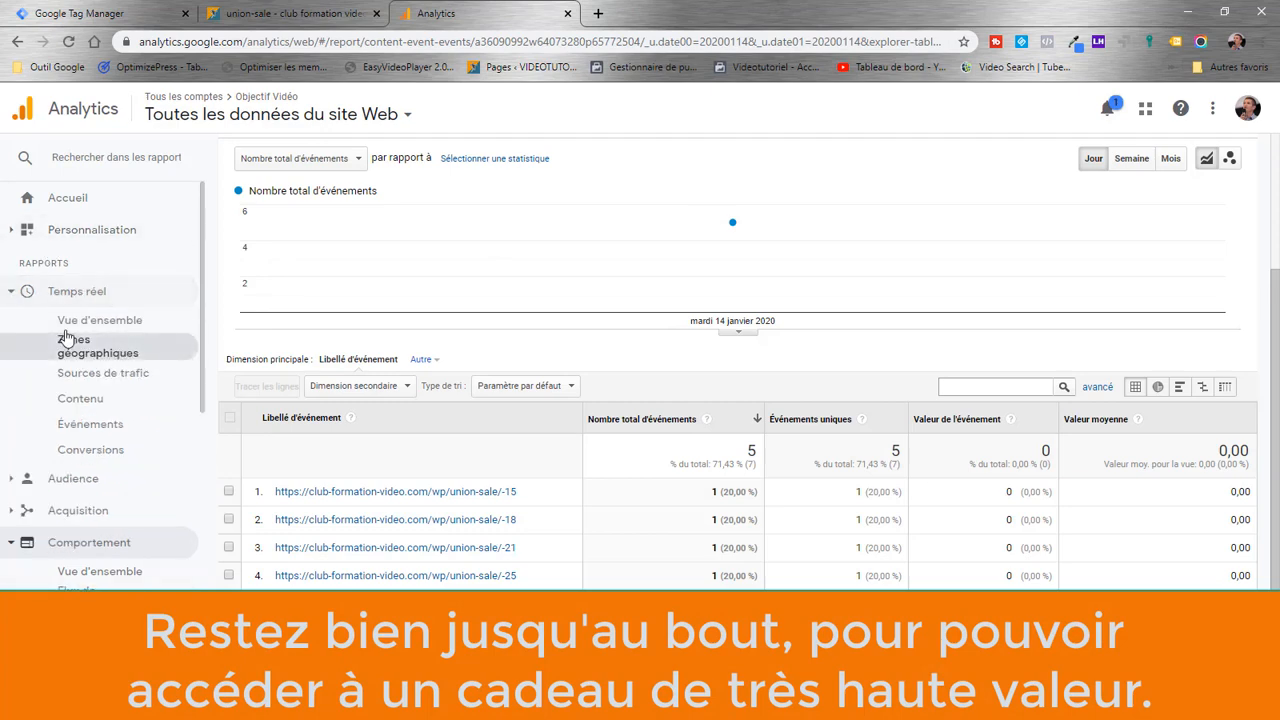
left_click(100, 322)
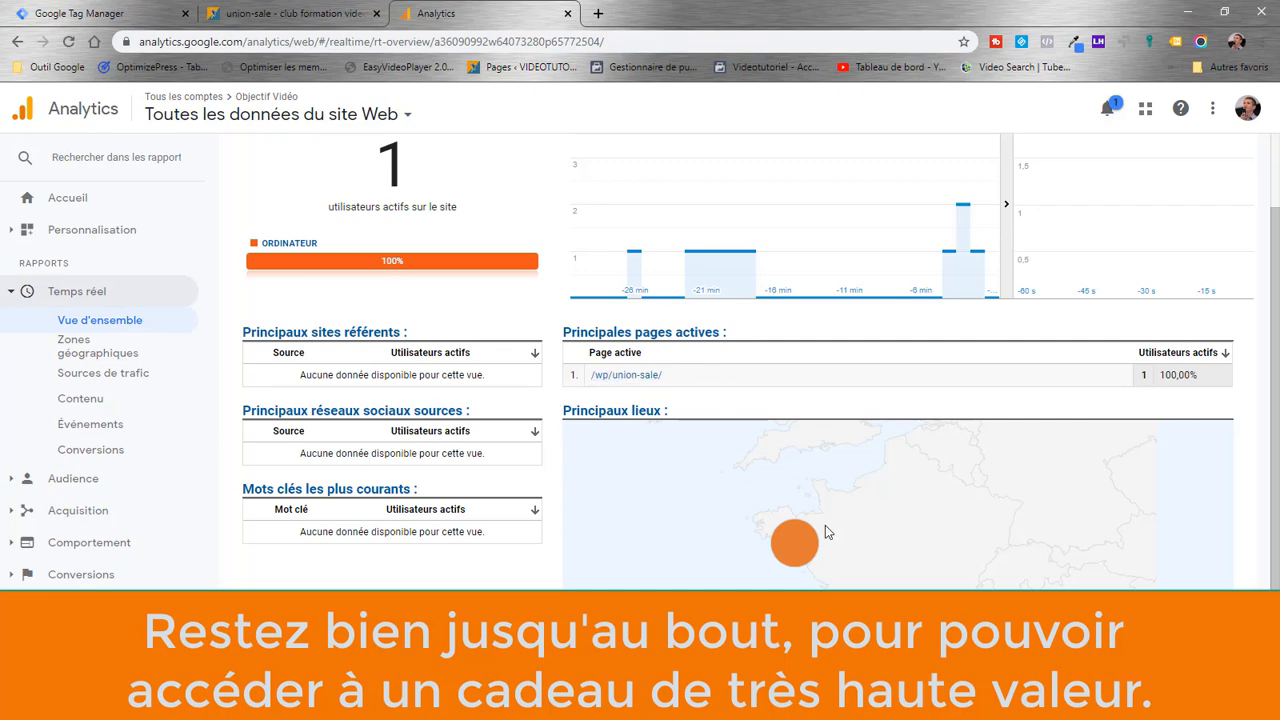
left_click(89, 432)
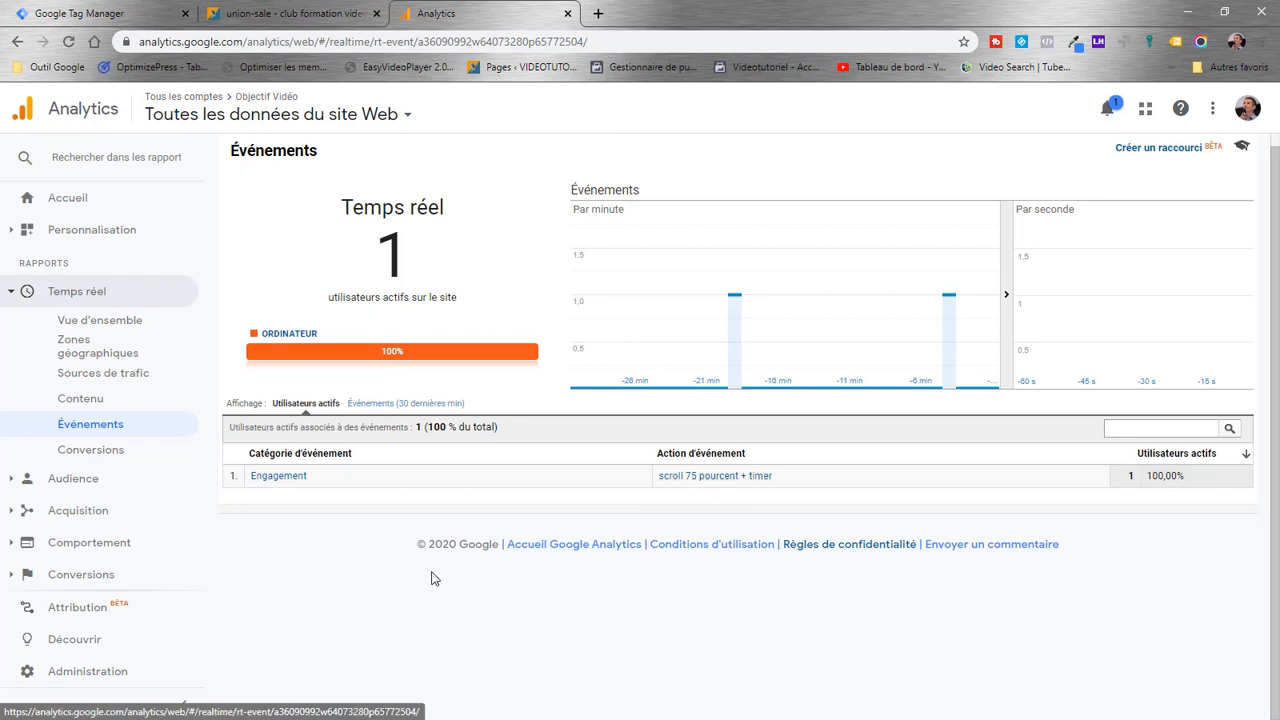
- Drill into the Engagement category in the real-time events report and examine its event action and label alongside the union-sale page
left_click(279, 477)
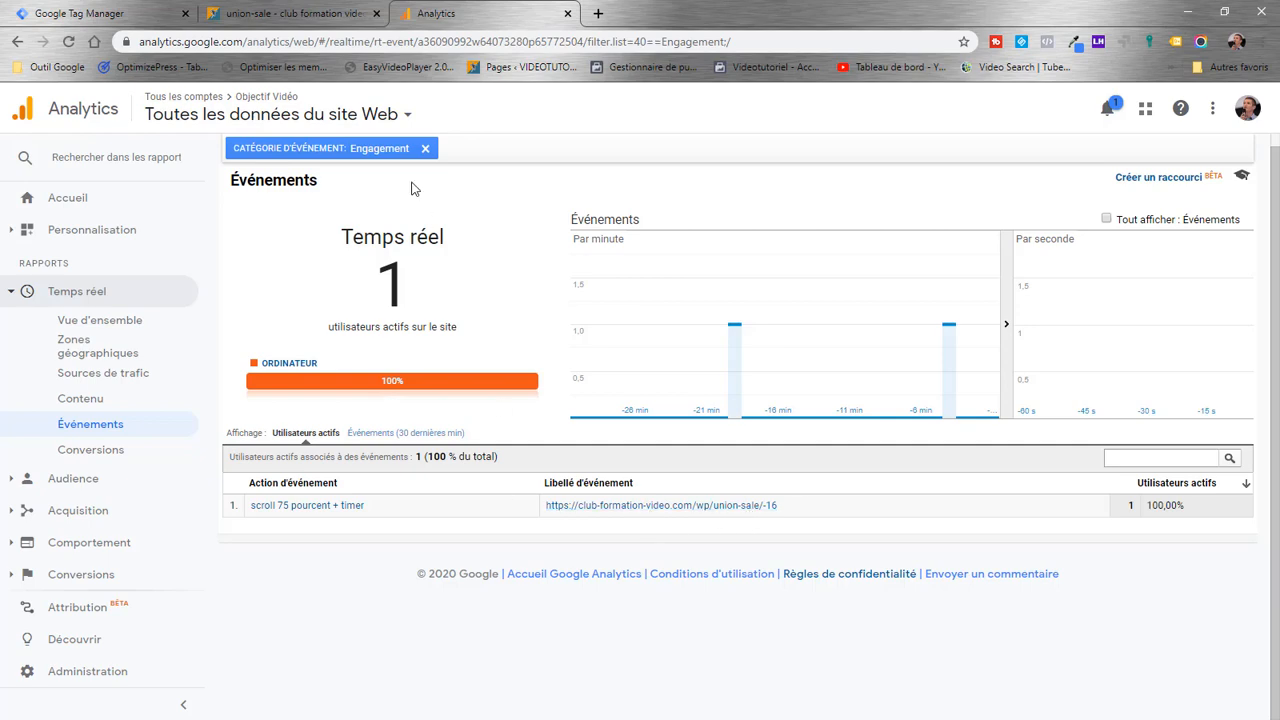
left_click(285, 13)
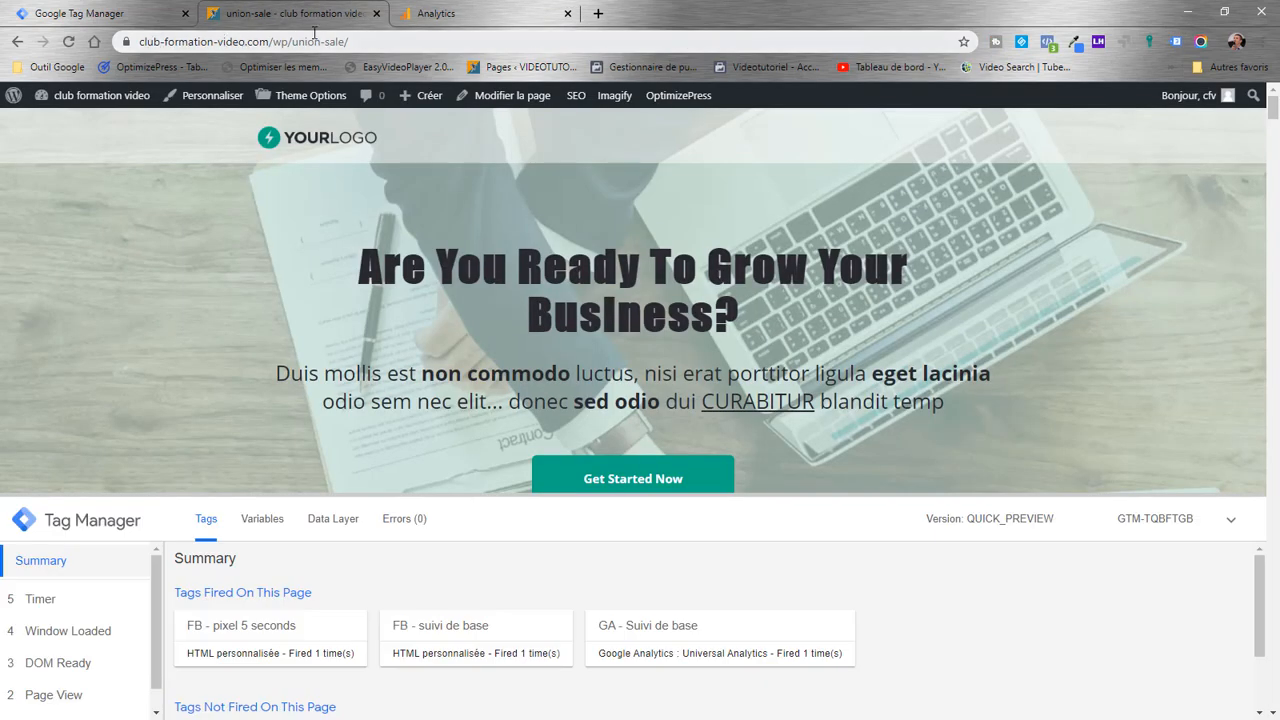
left_click(532, 14)
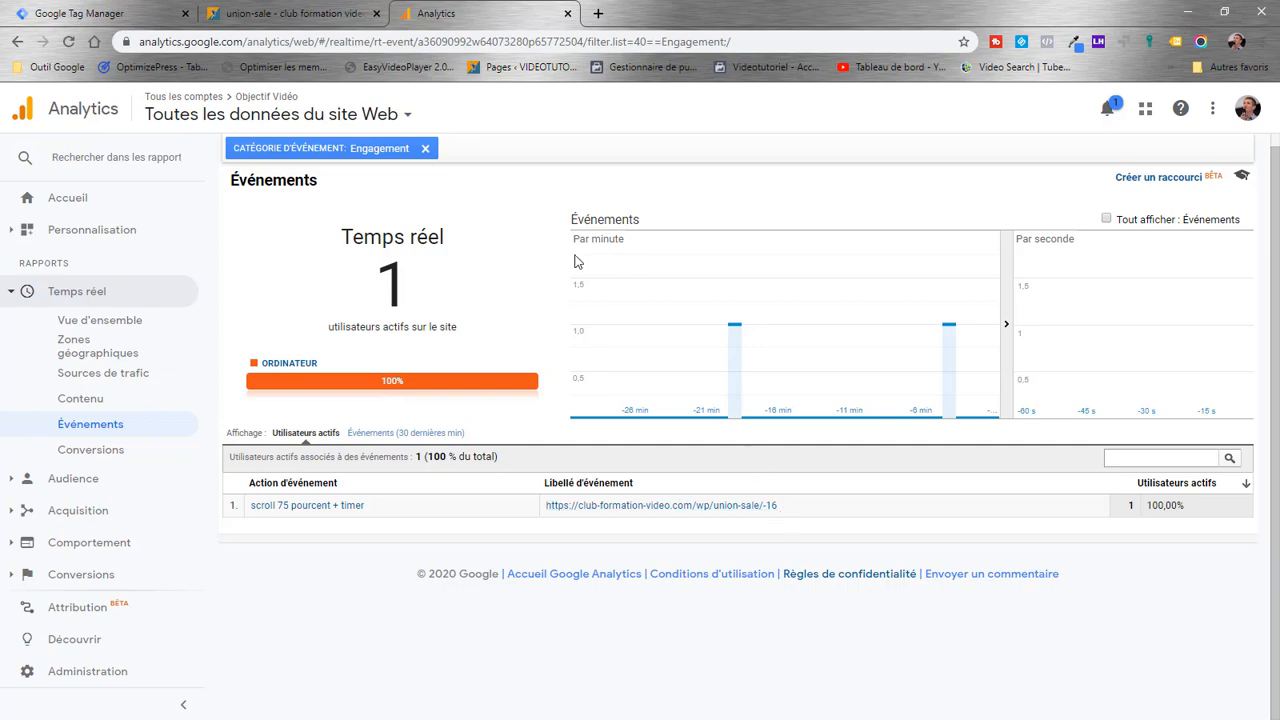
- Switch to the union-sale page and inspect the Timer event's variables in the Tag Manager preview, including "dlv - time since pageload ein sec"
left_click(290, 13)
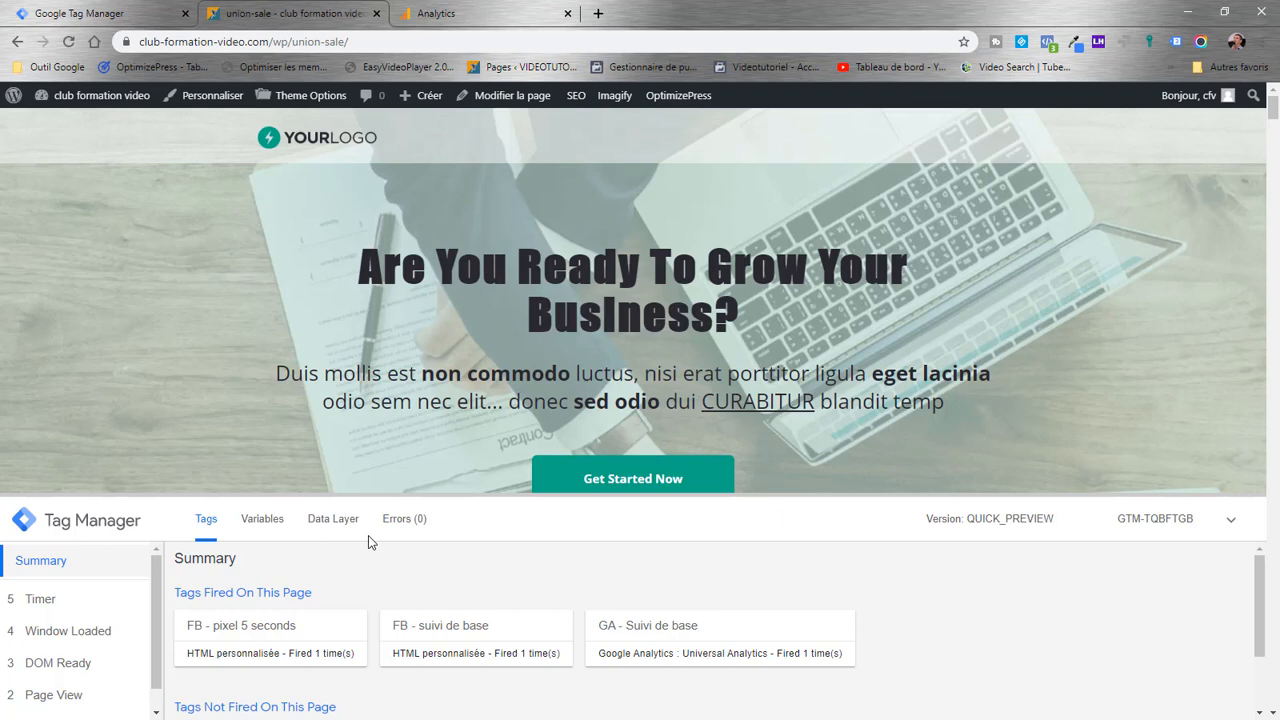
left_click(263, 519)
left_click(42, 598)
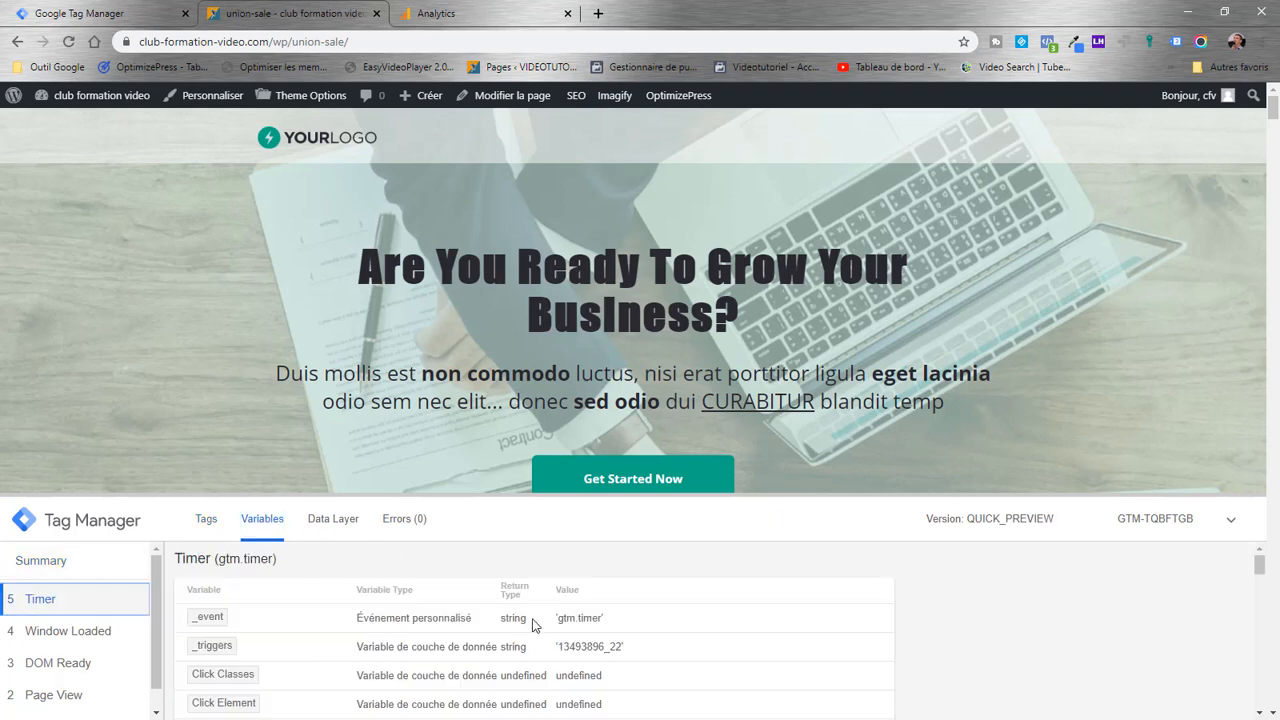
scroll(655, 630, "down", 1)
scroll(658, 633, "down", 3)
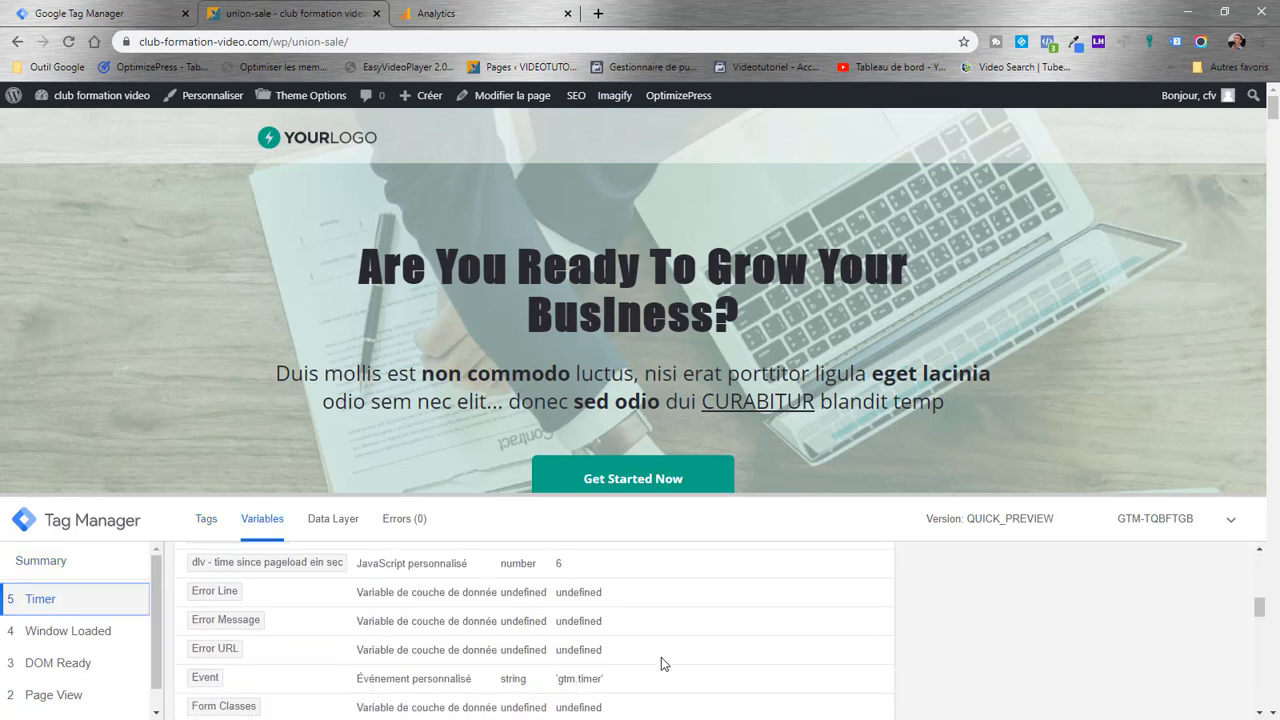
scroll(618, 650, "up", 1)
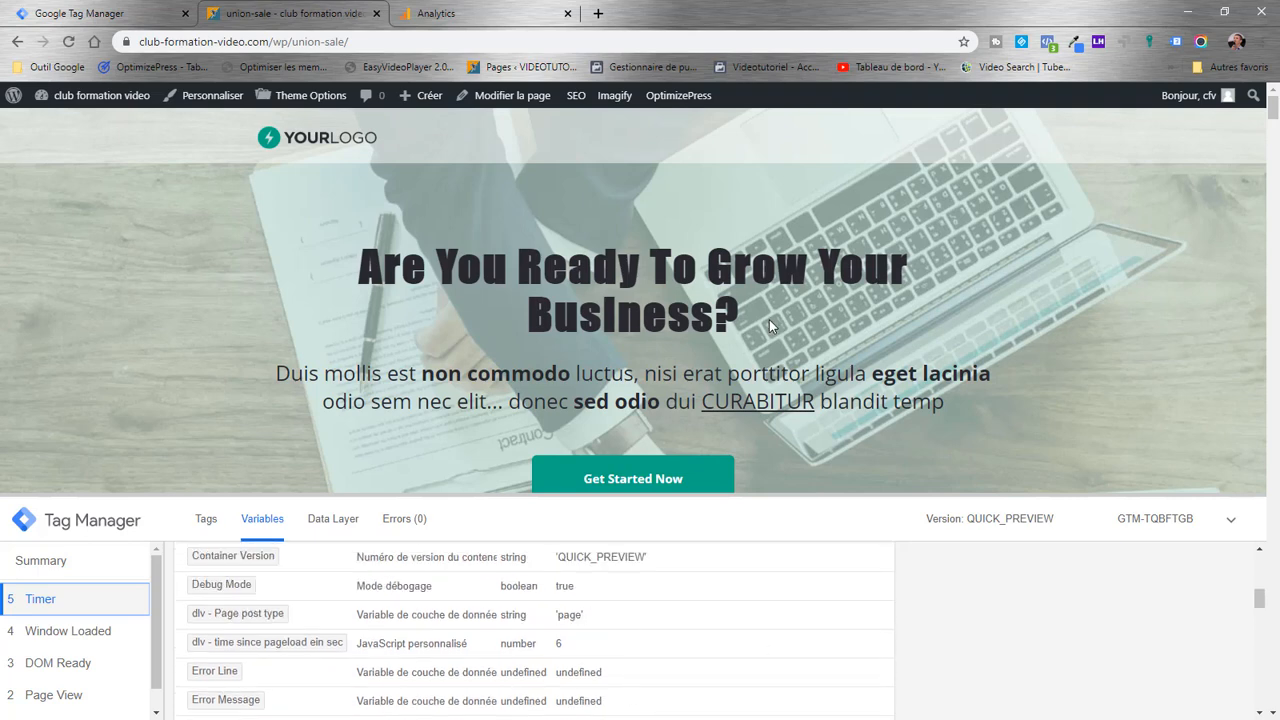
- Return to Google Analytics and open the overview report of events under Behavior (Comportement)
left_click(525, 12)
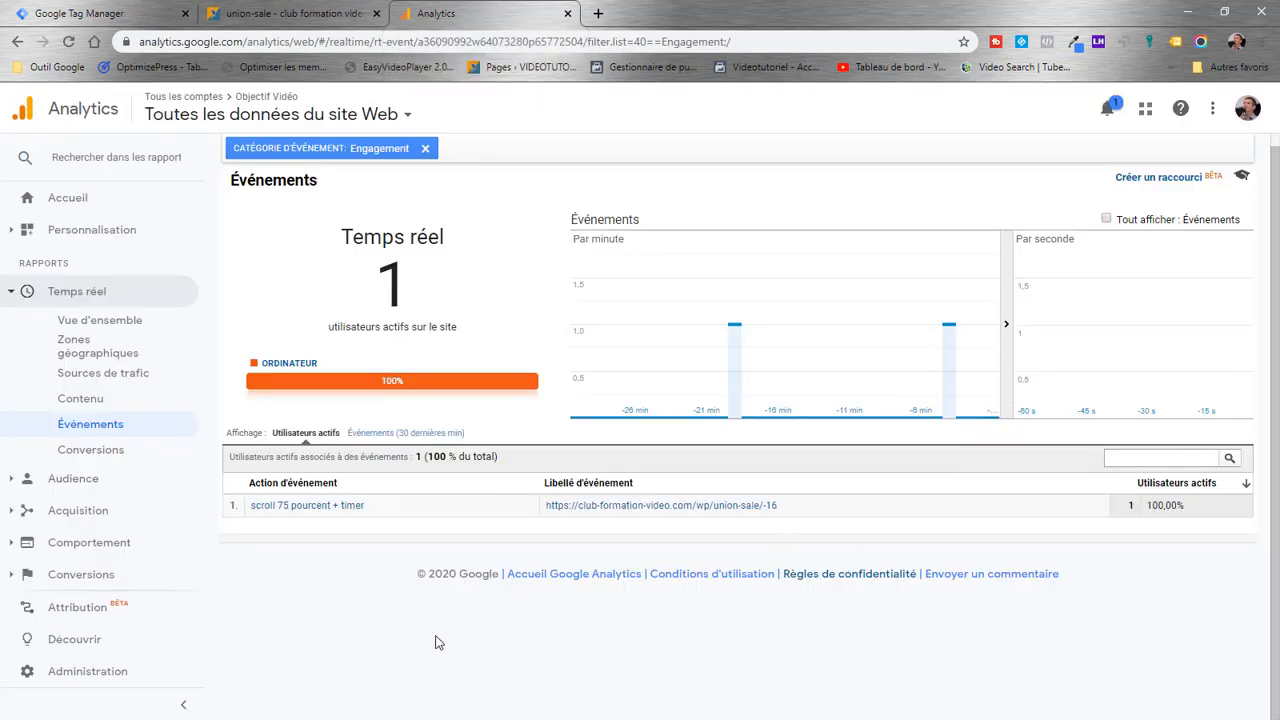
left_click(12, 297)
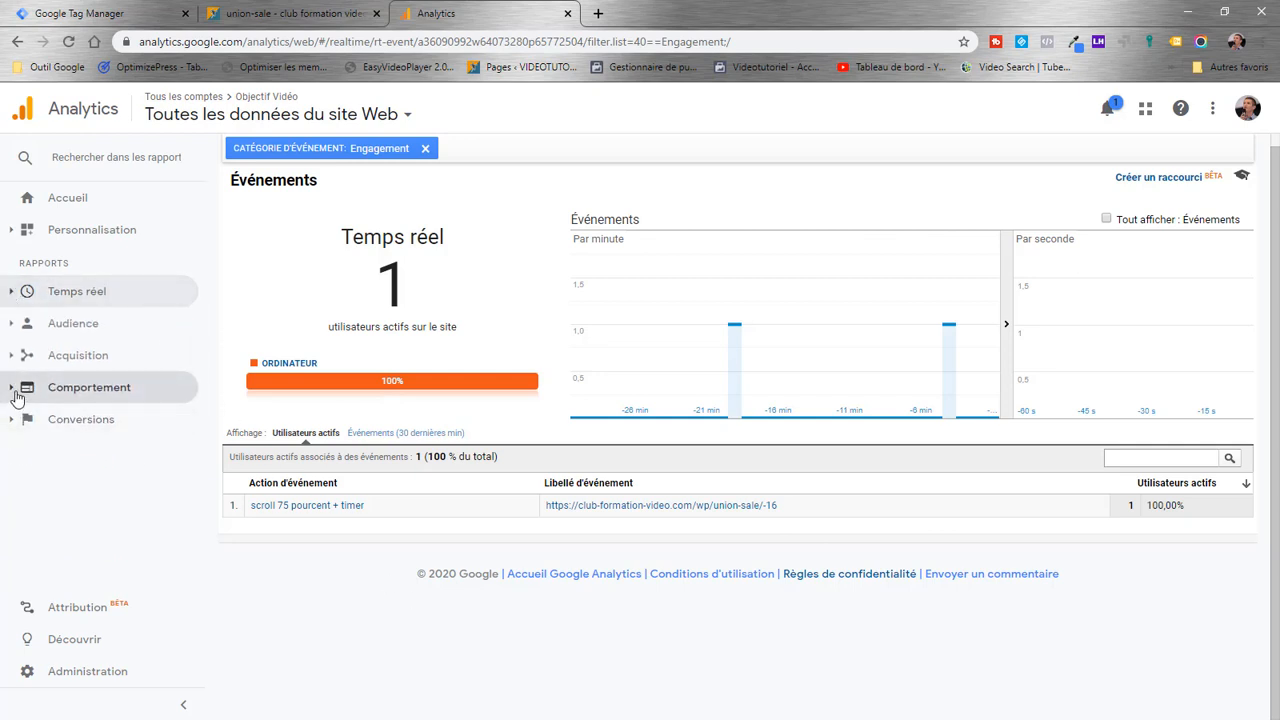
left_click(20, 395)
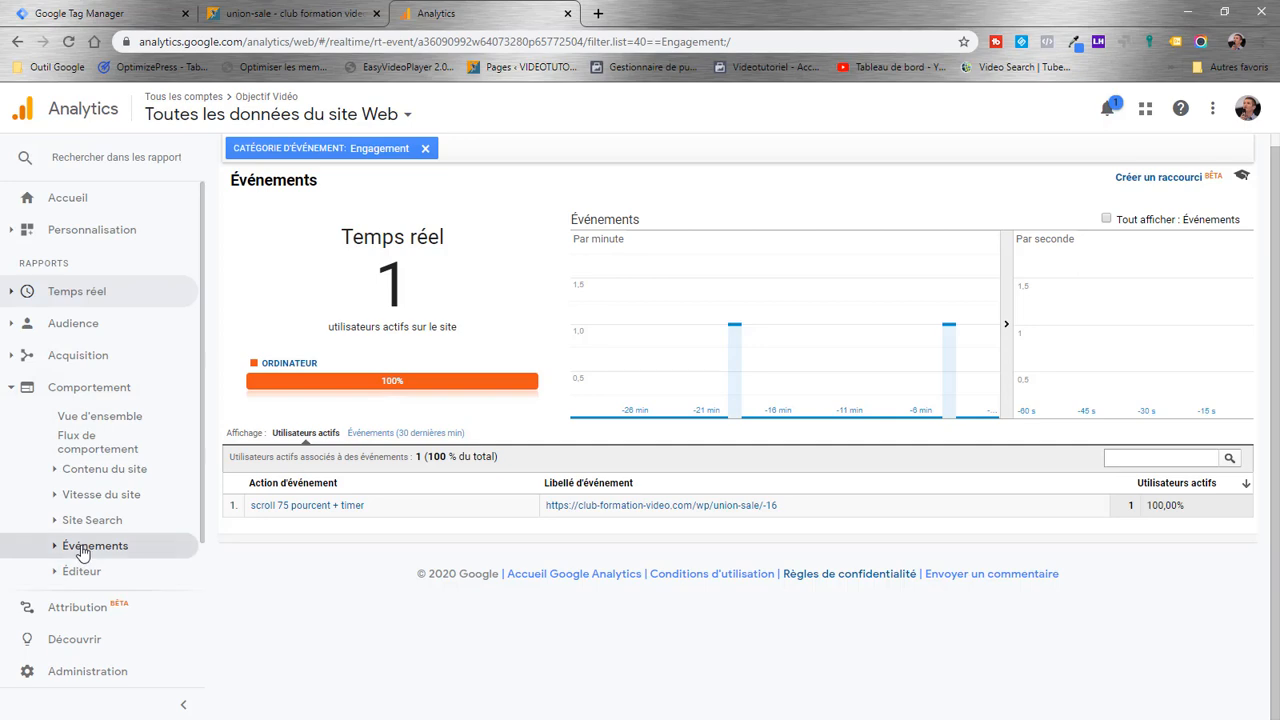
left_click(86, 549)
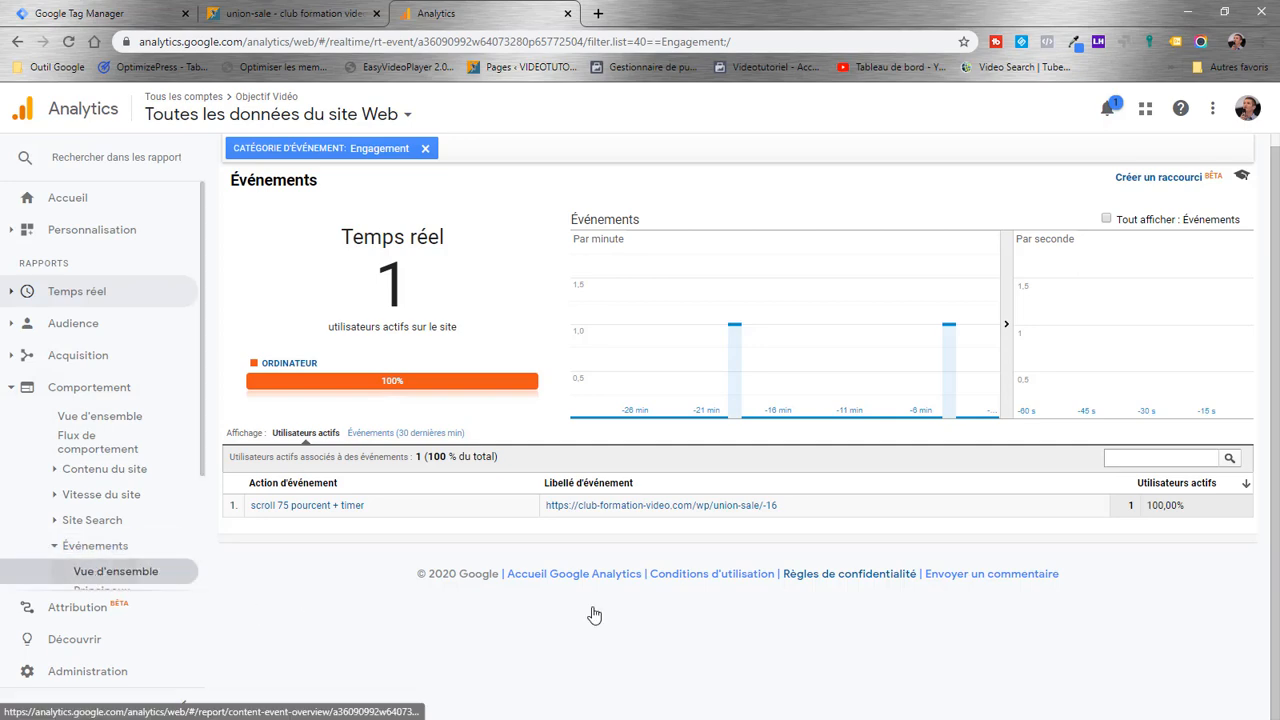
left_click(112, 571)
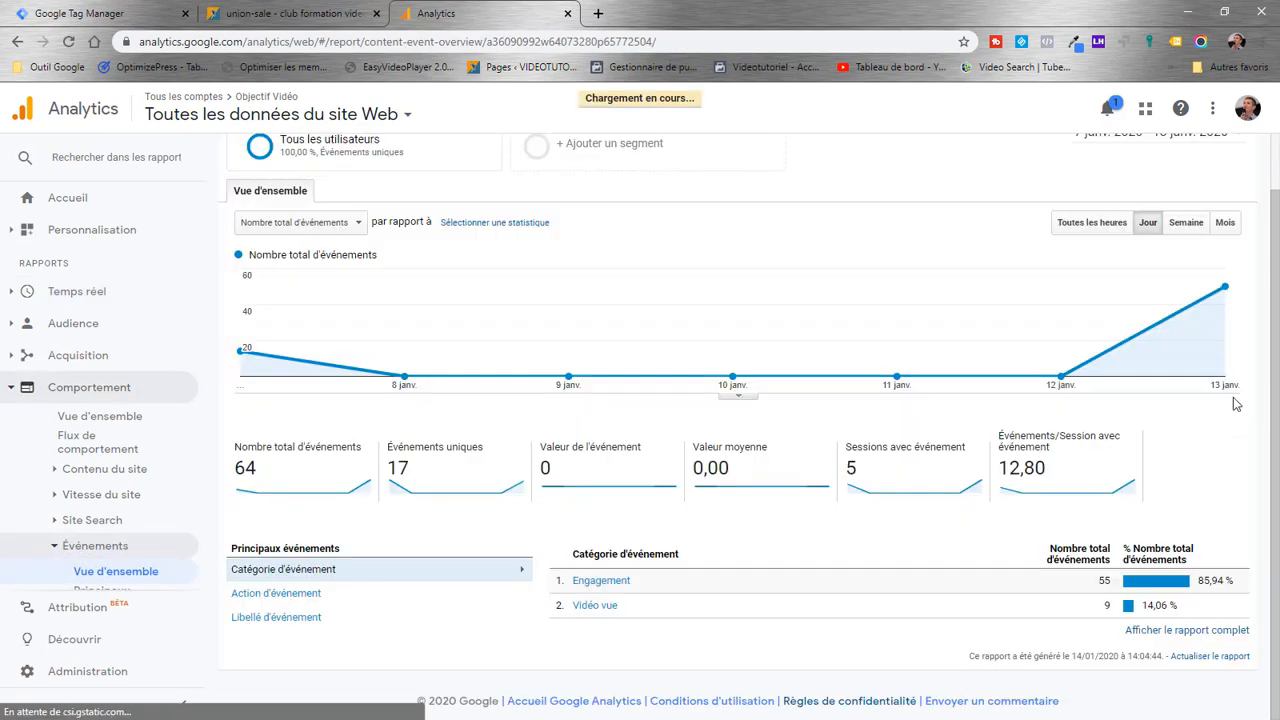
- Restrict the events overview report's date range to 14 January 2020 only
left_click(1150, 193)
left_click(956, 265)
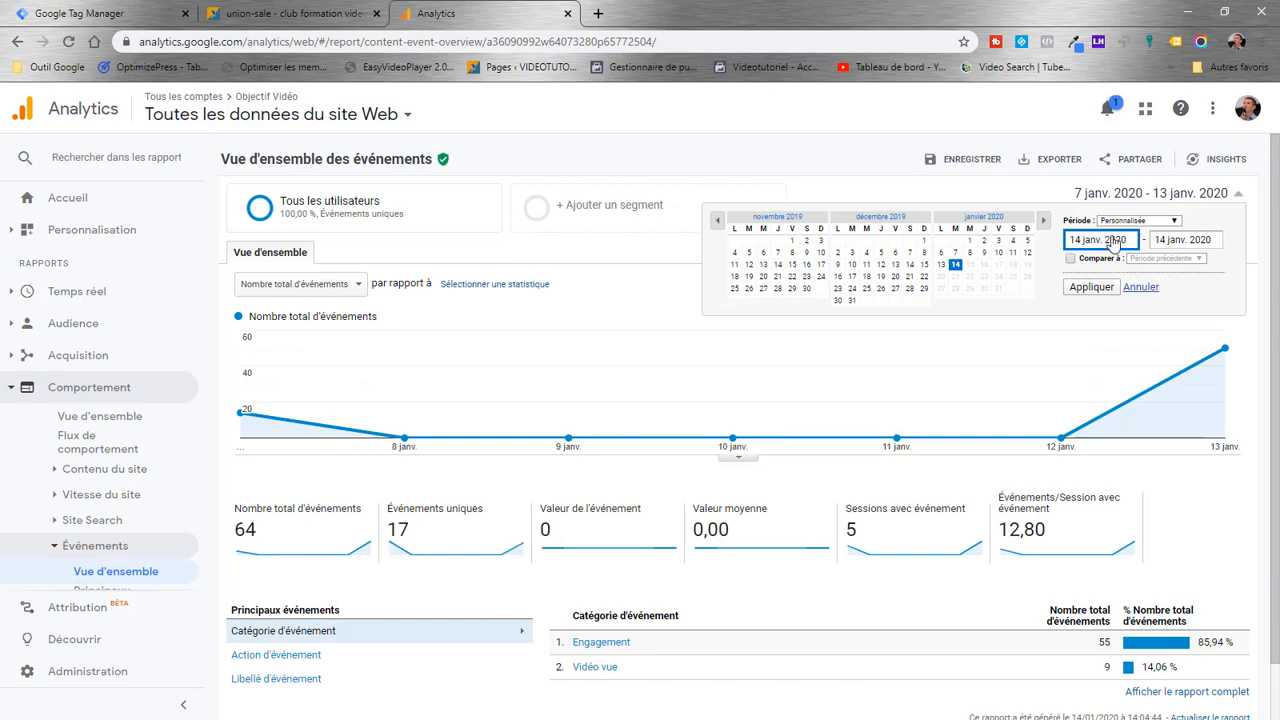
left_click(1093, 286)
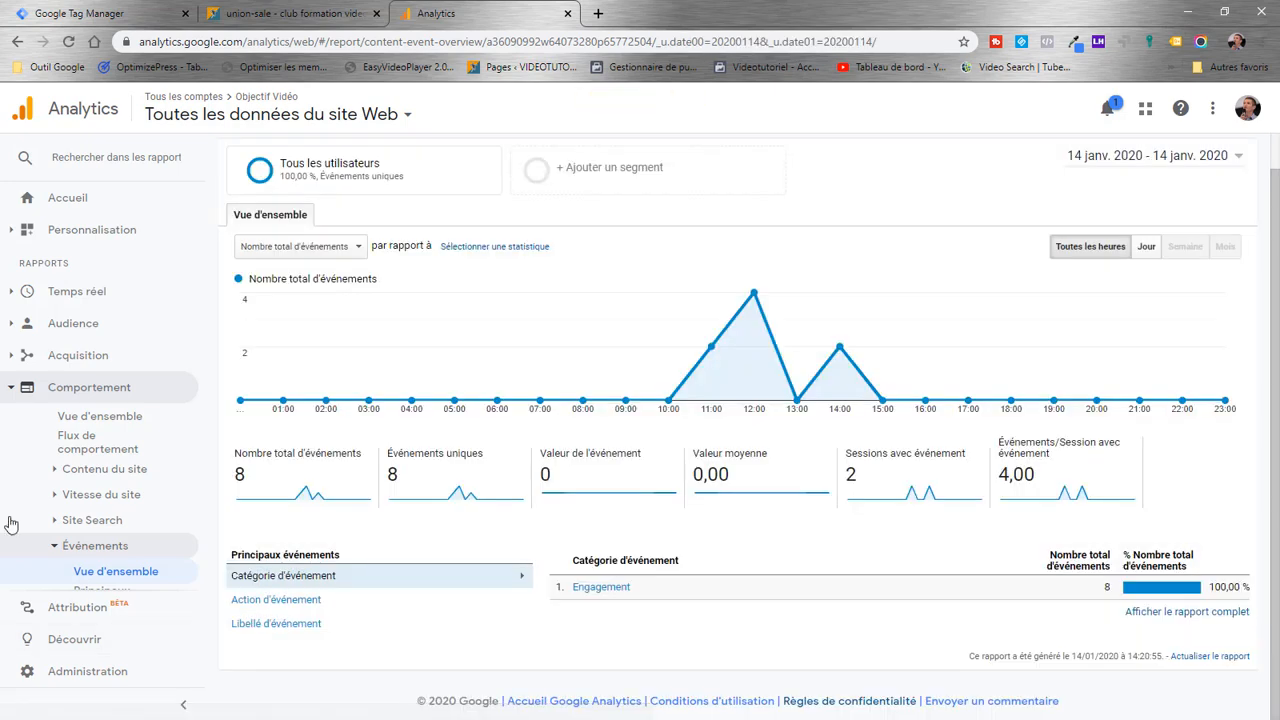
- Drill through Engagement and "scroll 75 pourcent + timer" in the Top Events report to its event labels, and switch back to Google Tag Manager
scroll(100, 530, "down", 1)
left_click(97, 520)
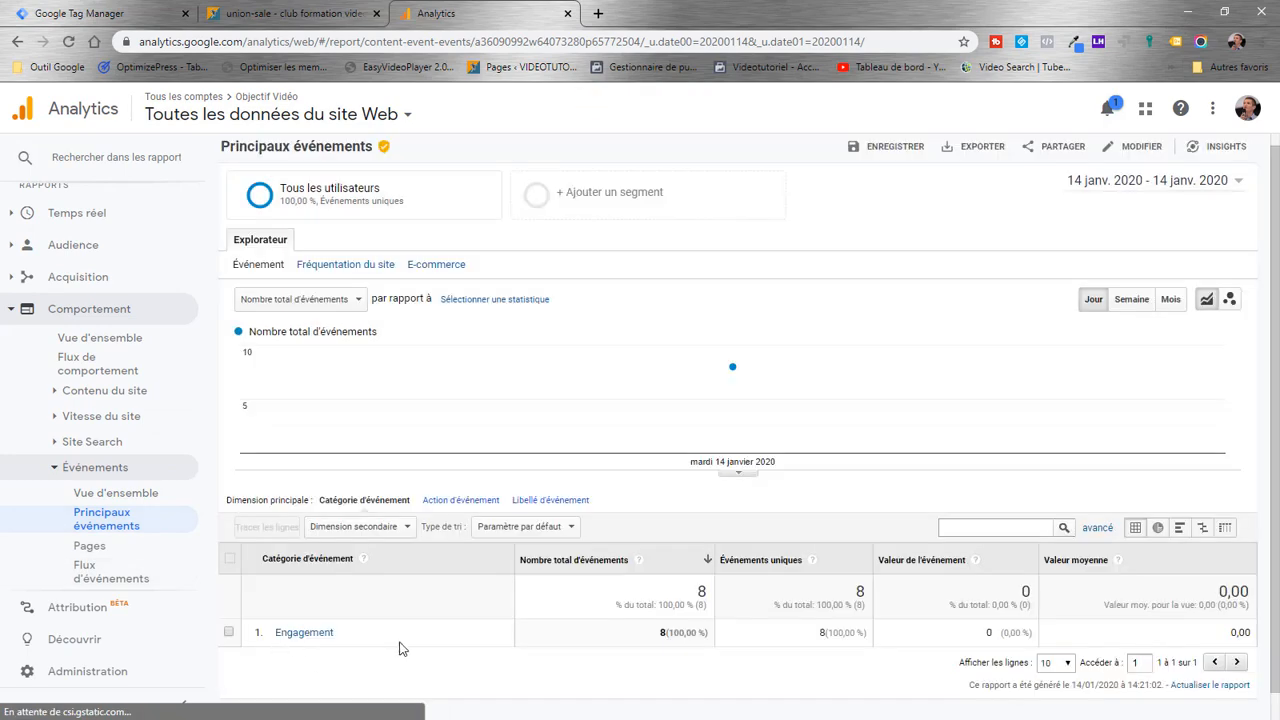
left_click(305, 633)
scroll(492, 684, "down", 1)
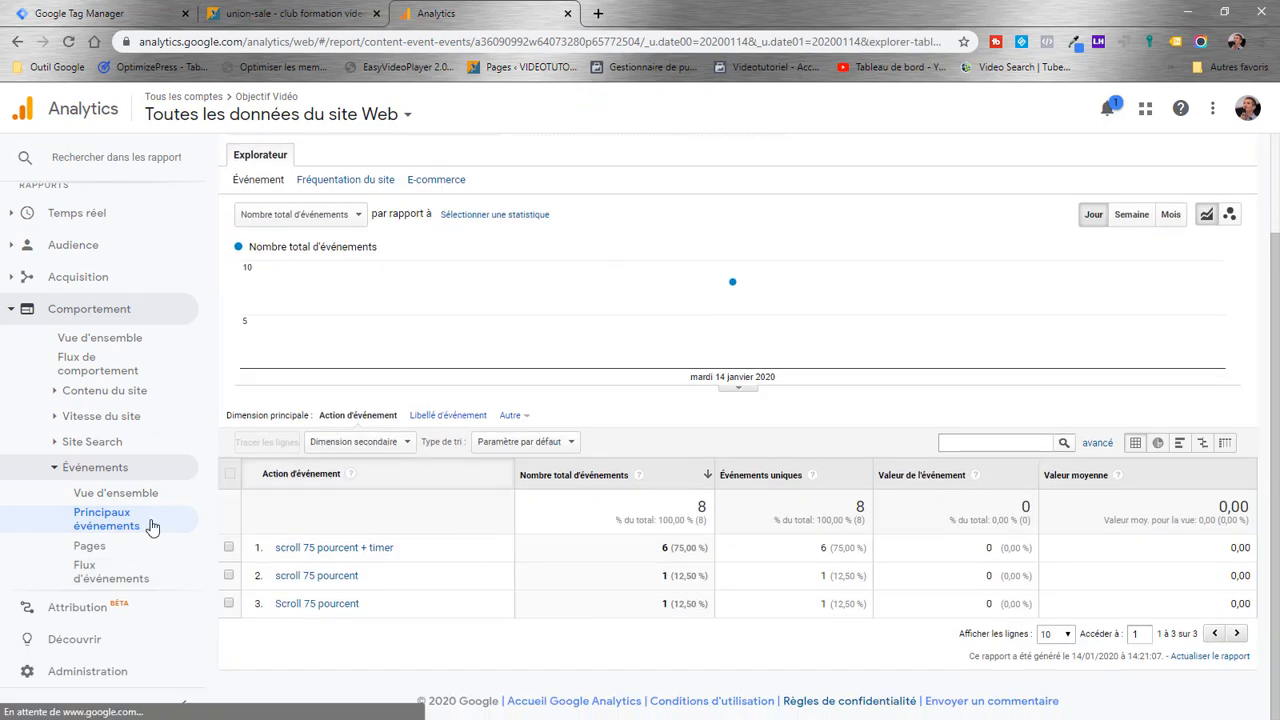
left_click(330, 548)
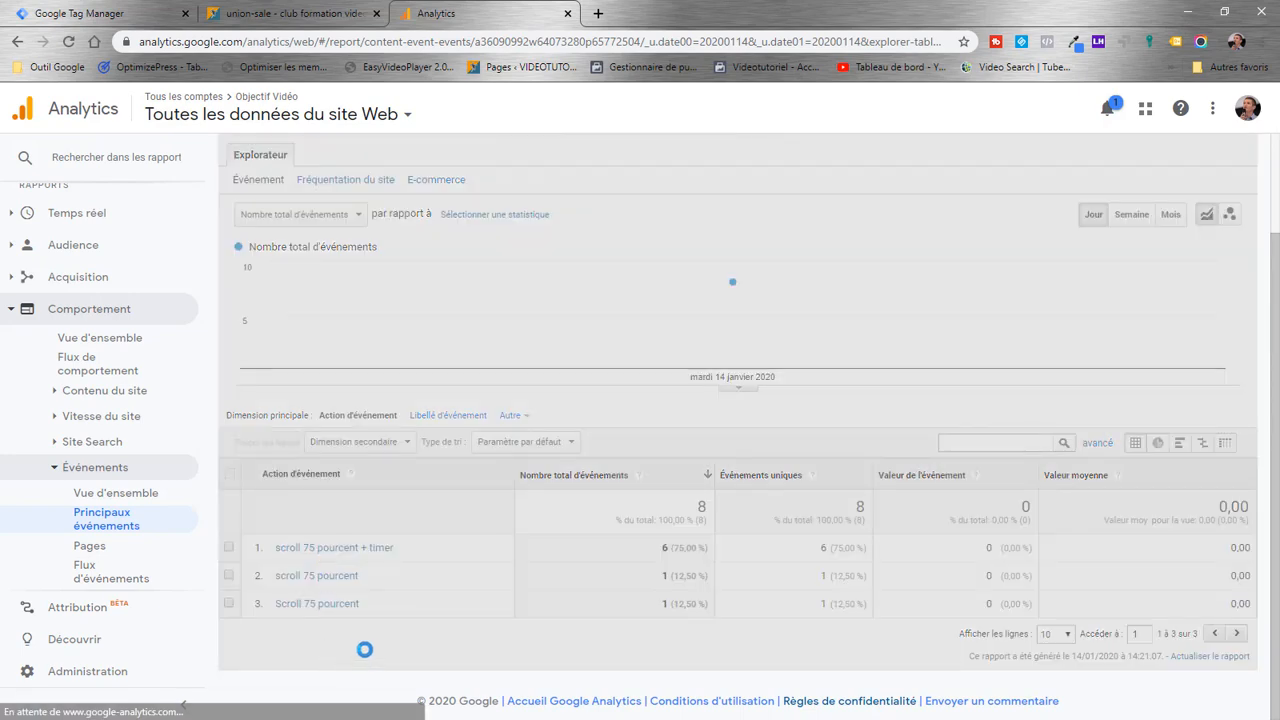
scroll(729, 594, "down", 1)
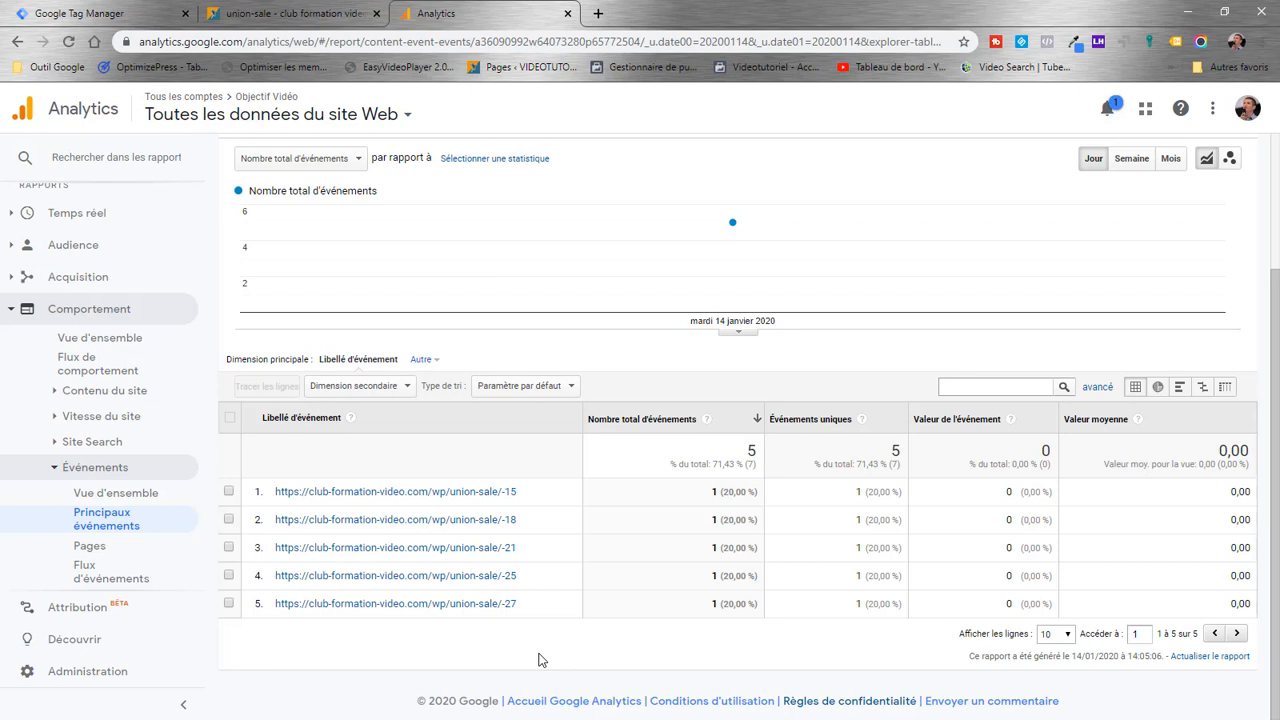
key("ctrl+1")
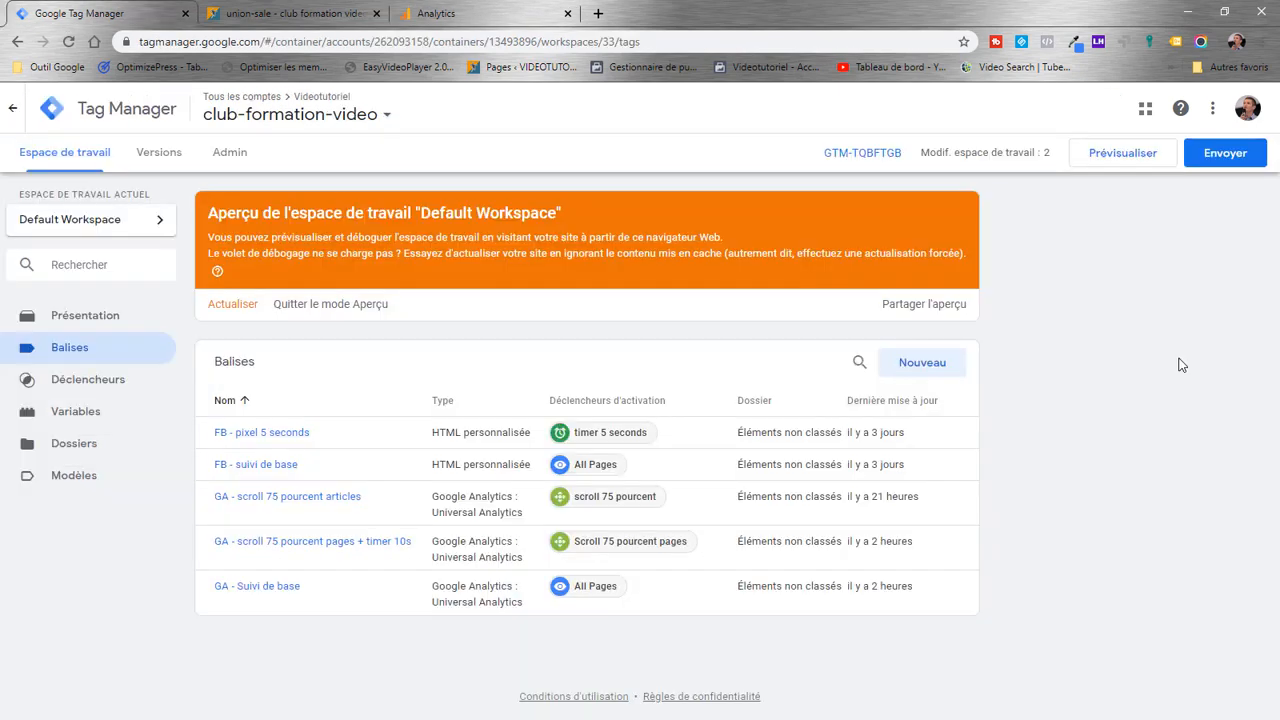